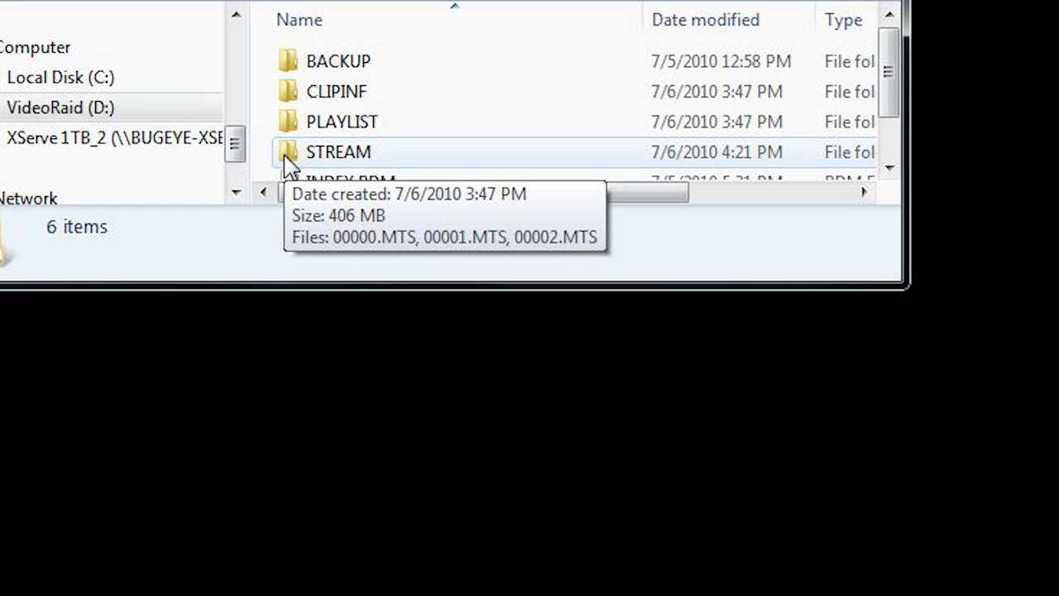
Check the MTS clips in the left eye card's STREAM folder and close the folder window.
{"action": "double_click", "coordinate": [290, 166]}
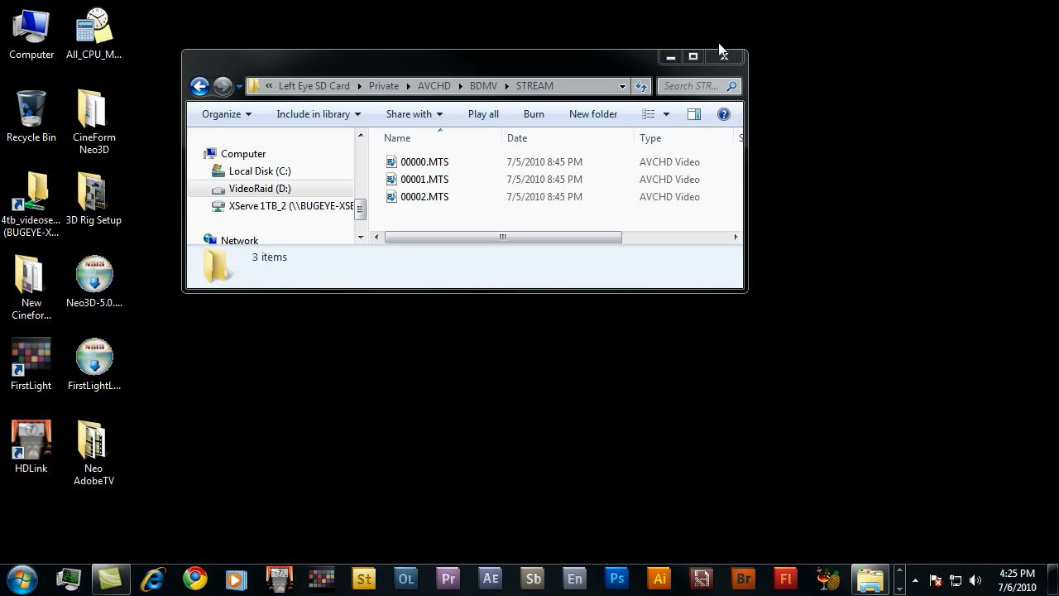
{"action": "left_click", "coordinate": [720, 47]}
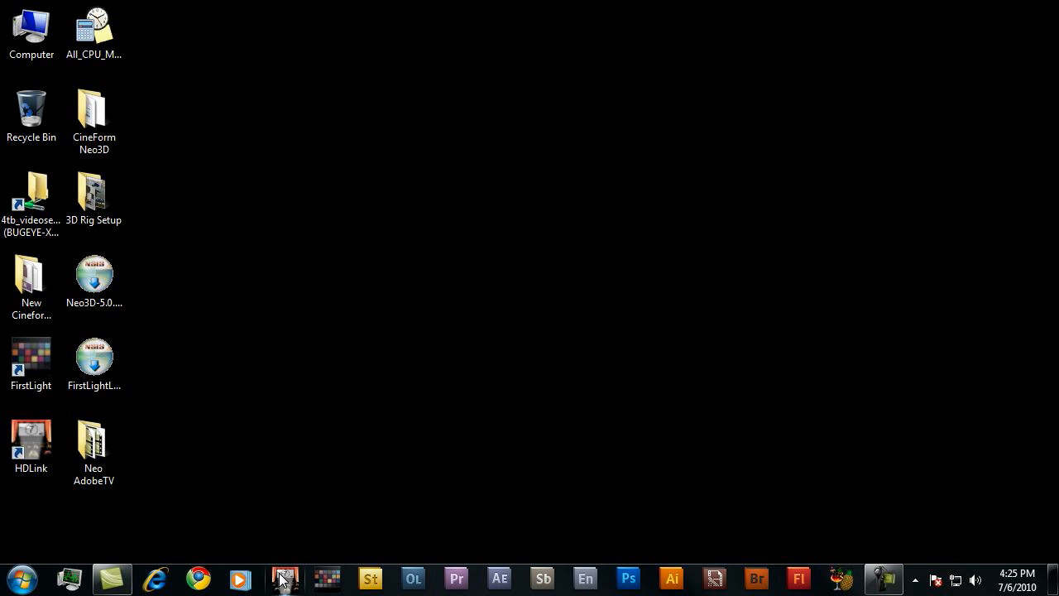
In CineForm HDLink, load the Left Eye SD Card's Private\AVCHD\BDMV\STREAM folder as the source clips for conversion.
{"action": "left_click", "coordinate": [284, 579]}
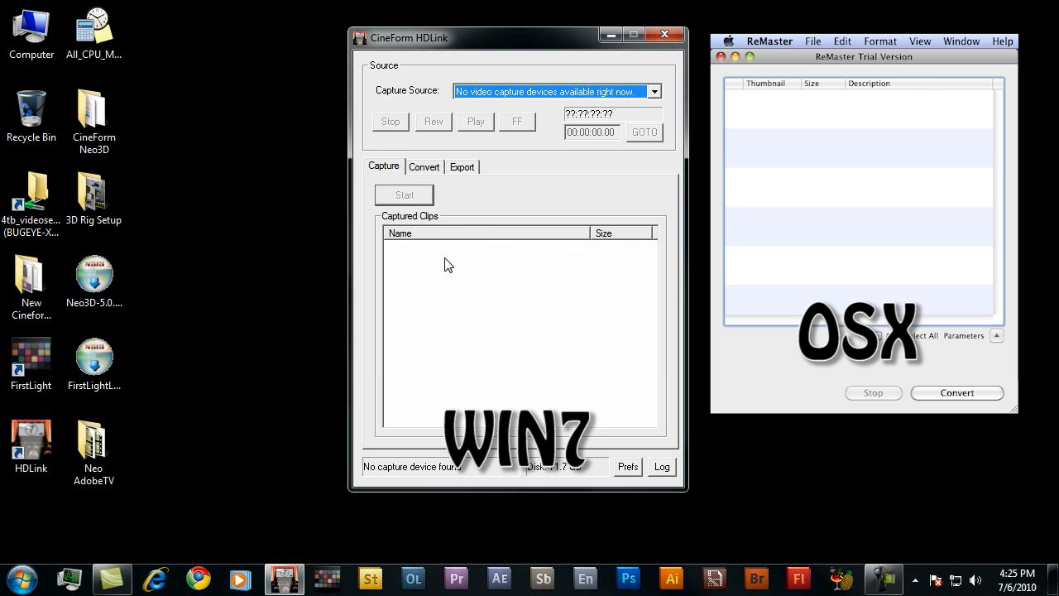
{"action": "left_click", "coordinate": [424, 169]}
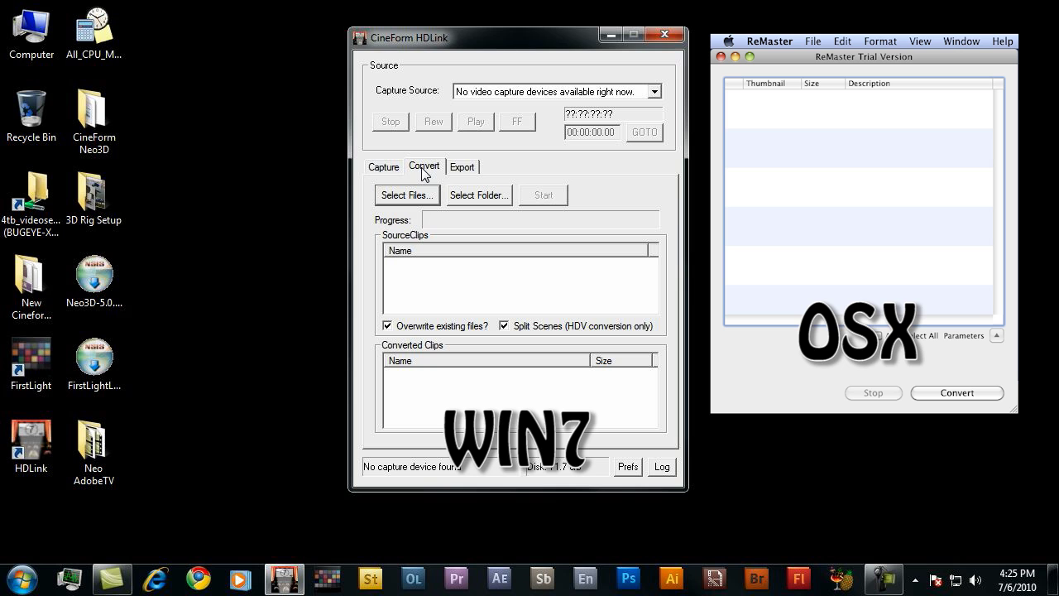
{"action": "left_click", "coordinate": [469, 195]}
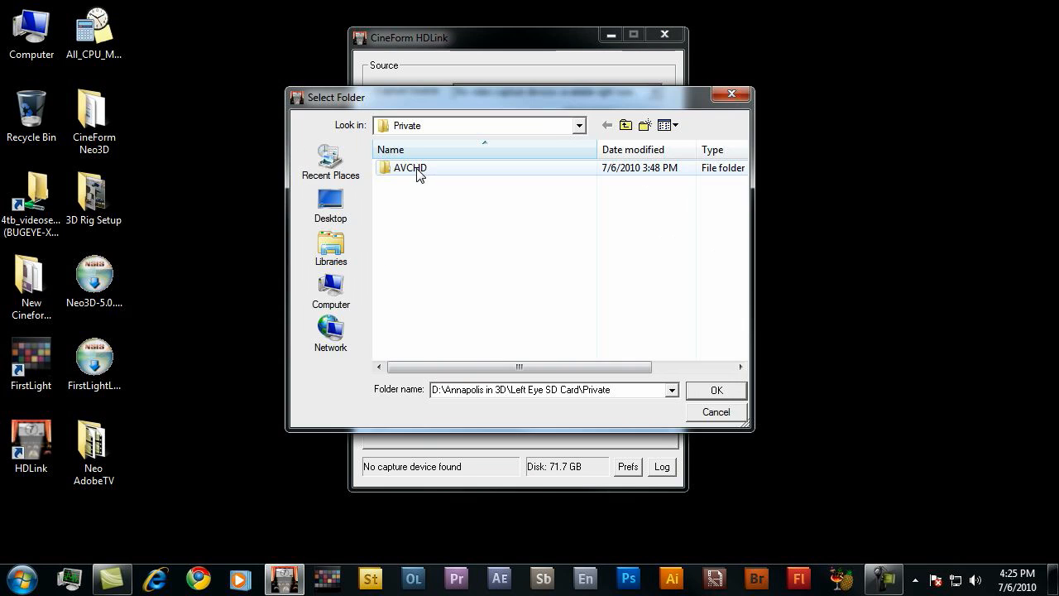
{"action": "double_click", "coordinate": [418, 172]}
{"action": "double_click", "coordinate": [316, 156]}
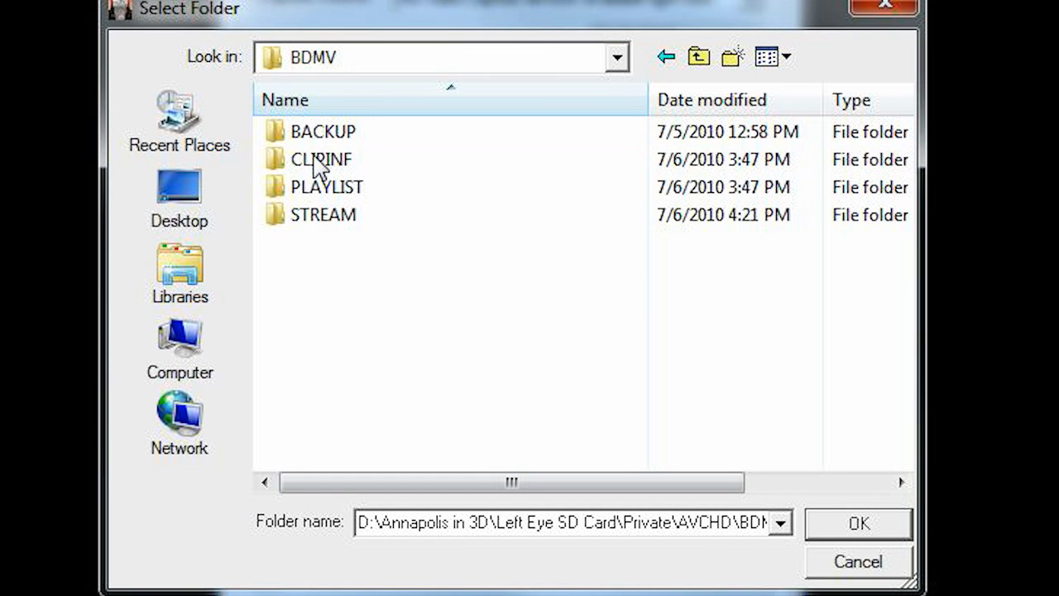
{"action": "left_click", "coordinate": [311, 212]}
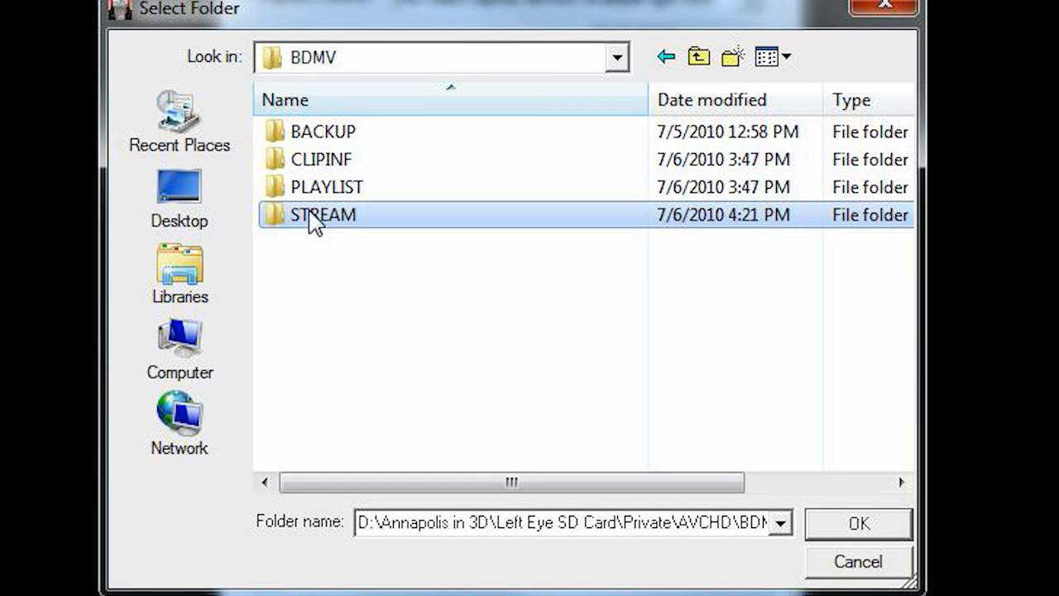
{"action": "left_click", "coordinate": [843, 525]}
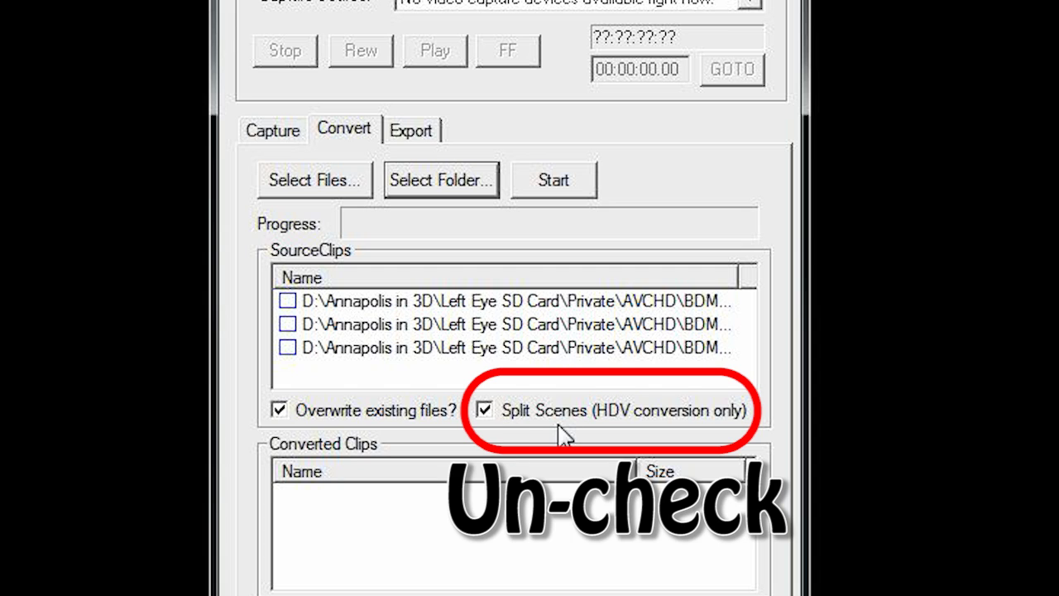
Disable Split Scenes (HDV conversion only) and start converting the left eye clips.
{"action": "left_click", "coordinate": [485, 410]}
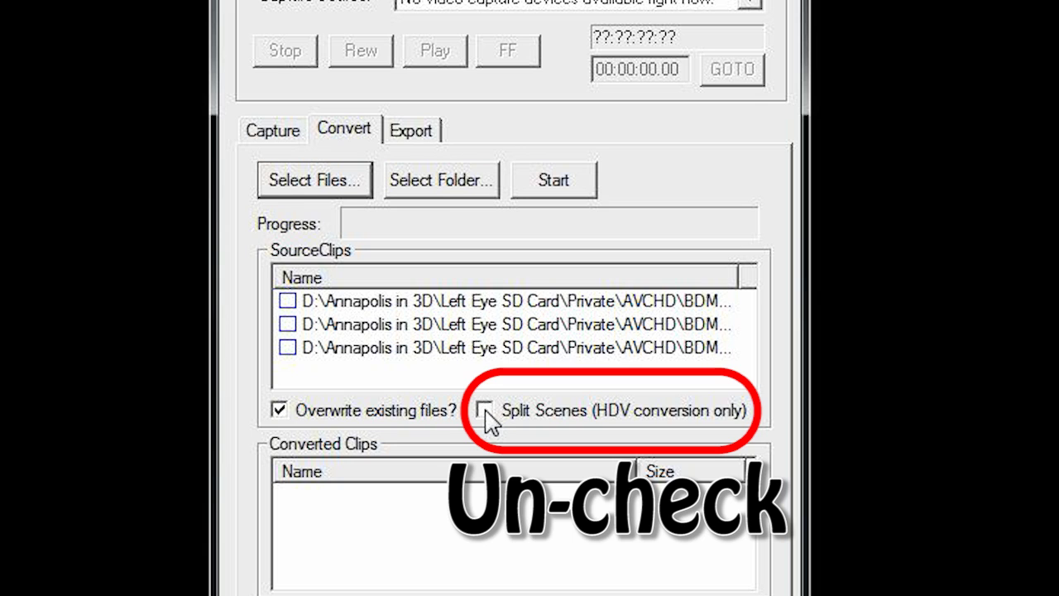
{"action": "left_click", "coordinate": [568, 190]}
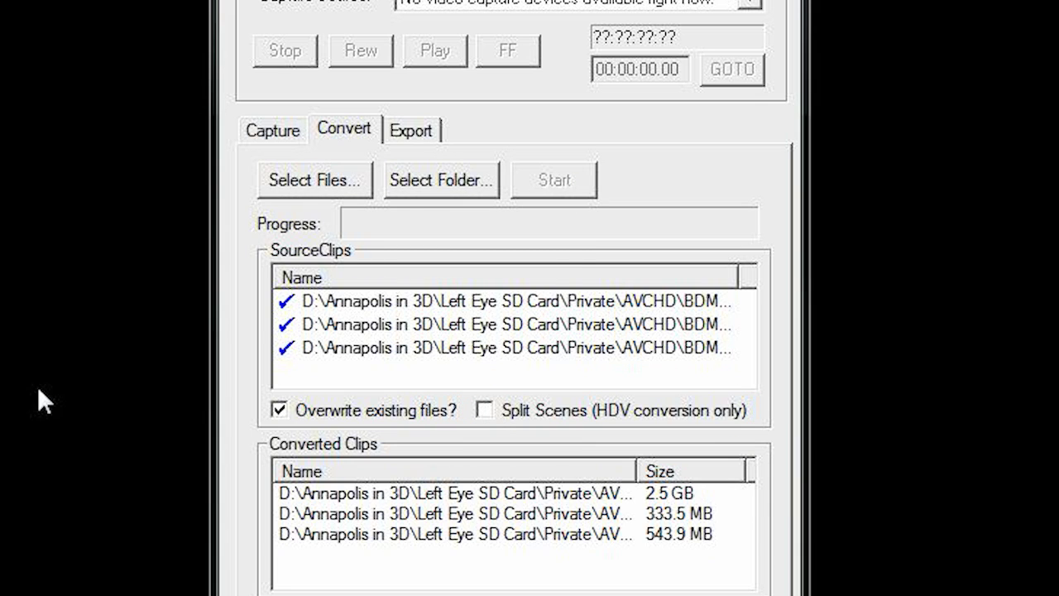
Add the clips from the Right Eye SD Card's Private\AVCHD folder structure to the source list and start converting them.
{"action": "left_click", "coordinate": [406, 194]}
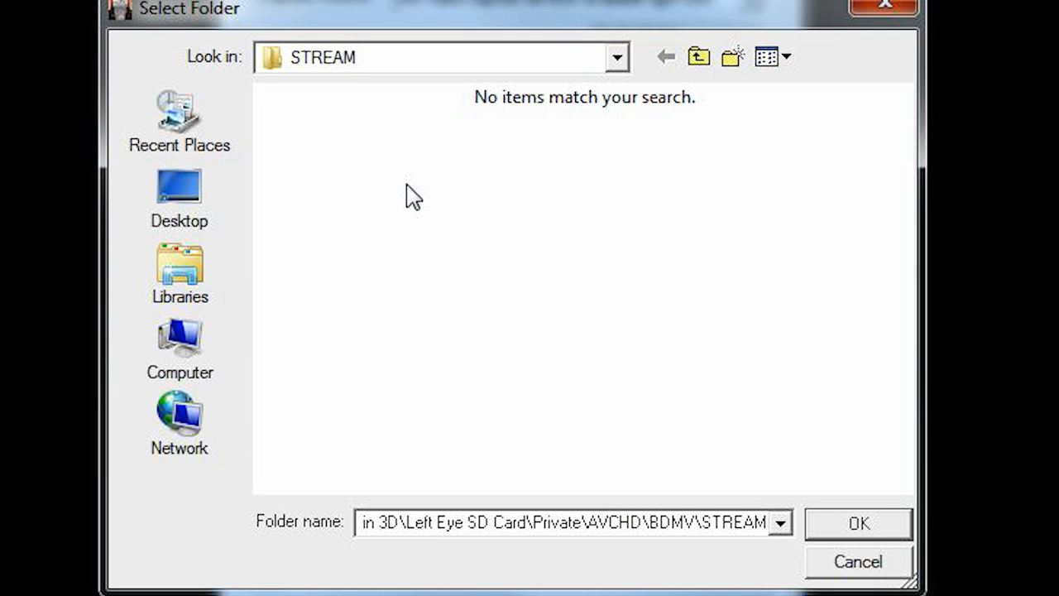
{"action": "left_click", "coordinate": [620, 60]}
{"action": "left_click", "coordinate": [384, 298]}
{"action": "double_click", "coordinate": [362, 193]}
{"action": "double_click", "coordinate": [324, 133]}
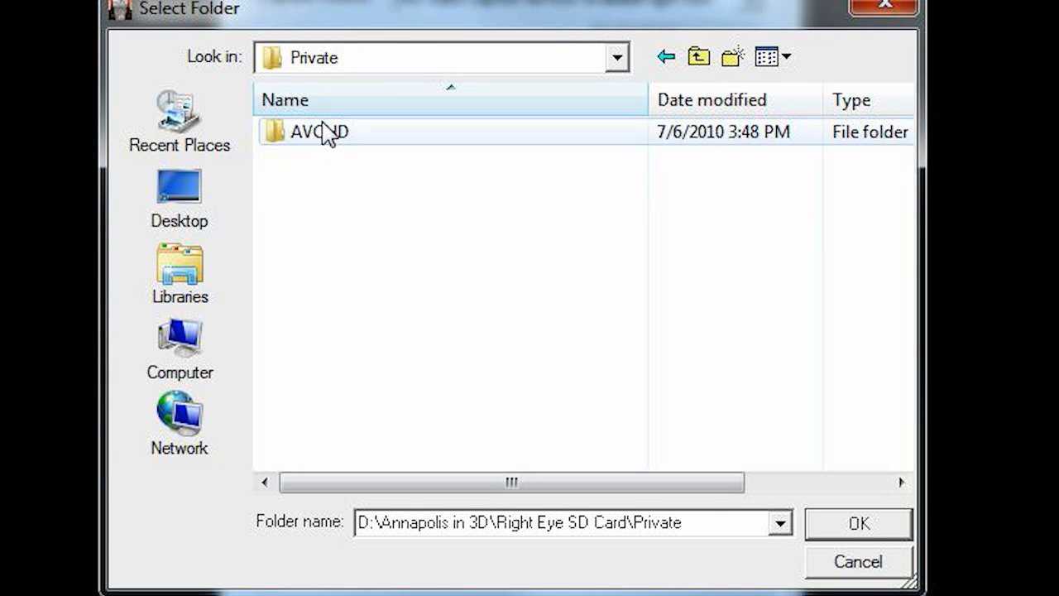
{"action": "double_click", "coordinate": [324, 133]}
{"action": "double_click", "coordinate": [323, 133]}
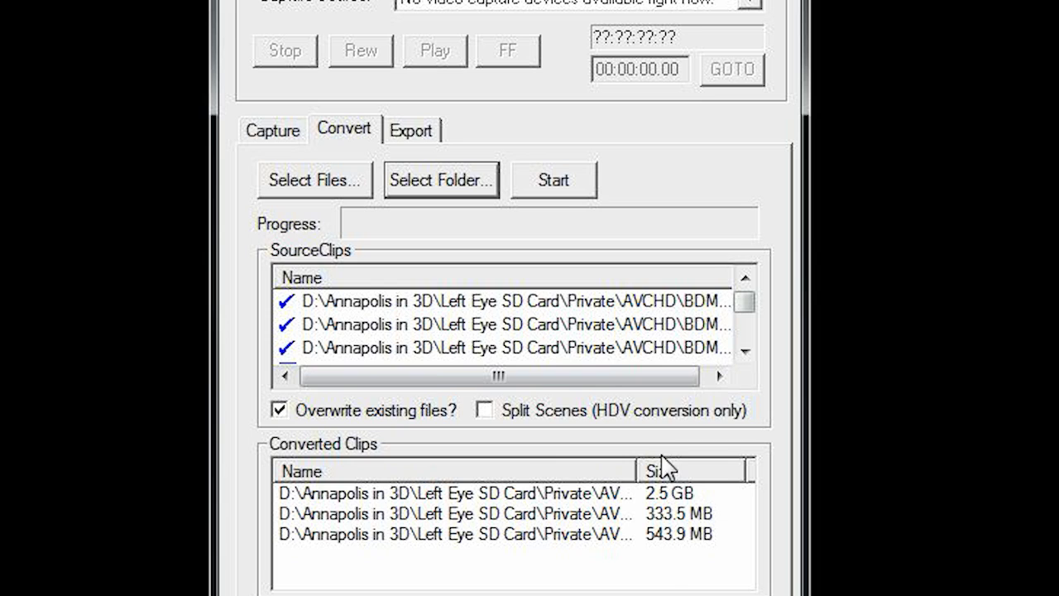
{"action": "left_click", "coordinate": [568, 189]}
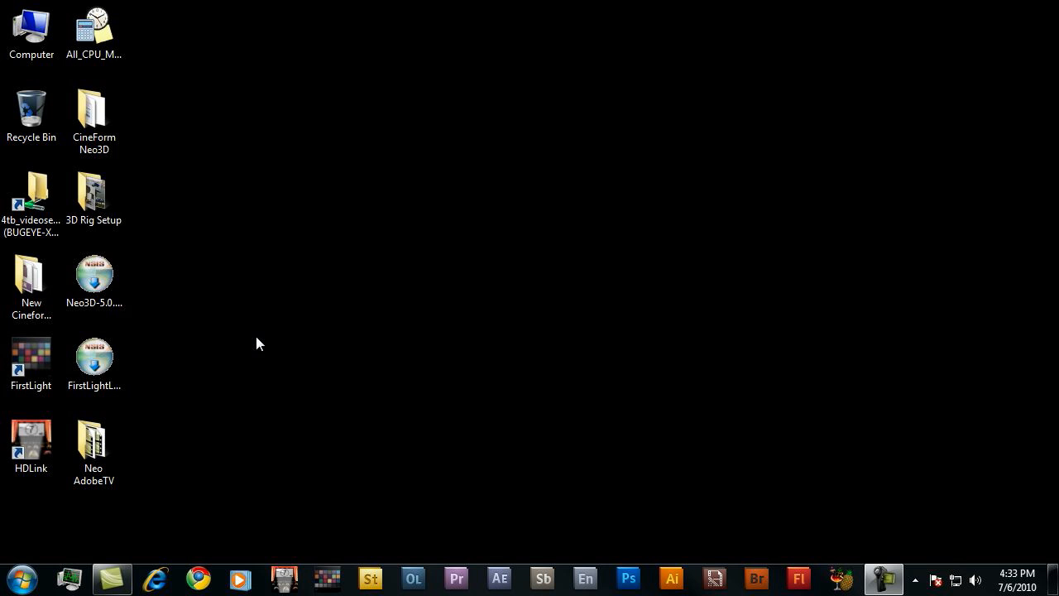
In Windows Explorer, open the Left Eye SD Card's Private\AVCHD\BDMV\STREAM folder in Annapolis in 3D on VideoRaid (D:).
{"action": "double_click", "coordinate": [31, 39]}
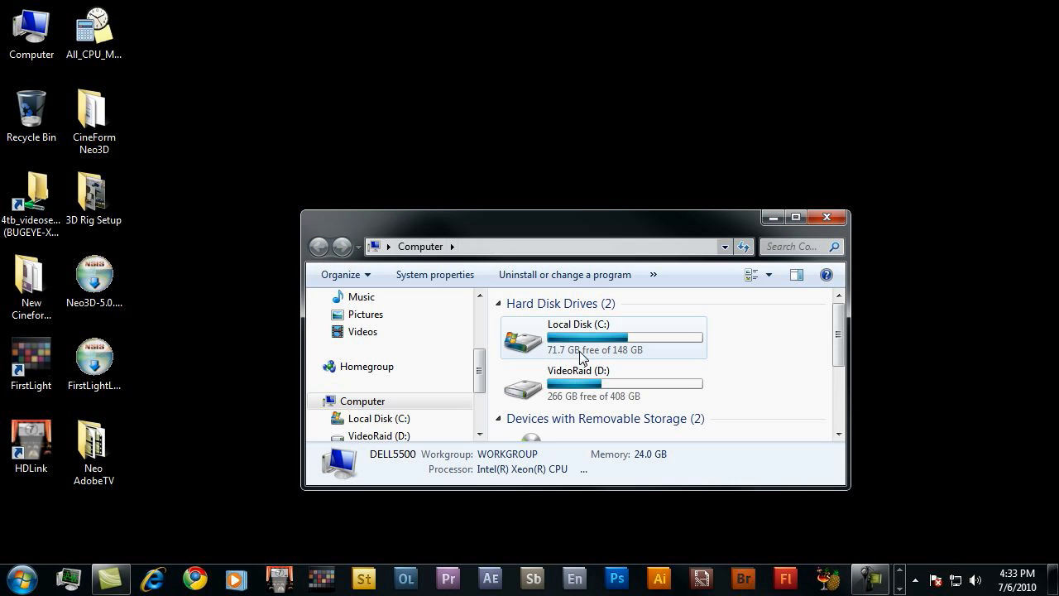
{"action": "double_click", "coordinate": [523, 387]}
{"action": "double_click", "coordinate": [514, 321]}
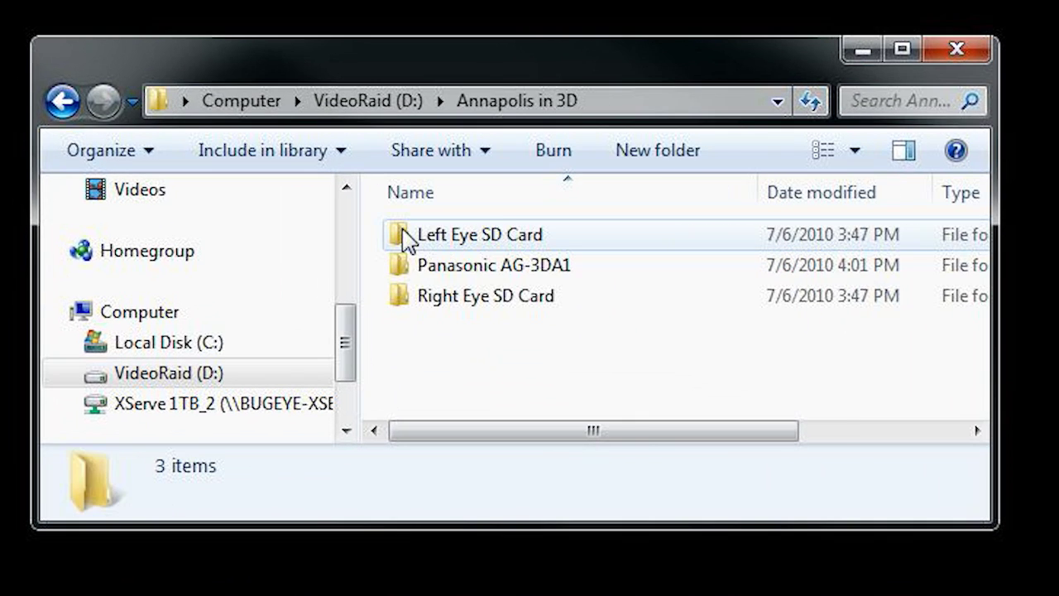
{"action": "double_click", "coordinate": [404, 236]}
{"action": "double_click", "coordinate": [403, 236]}
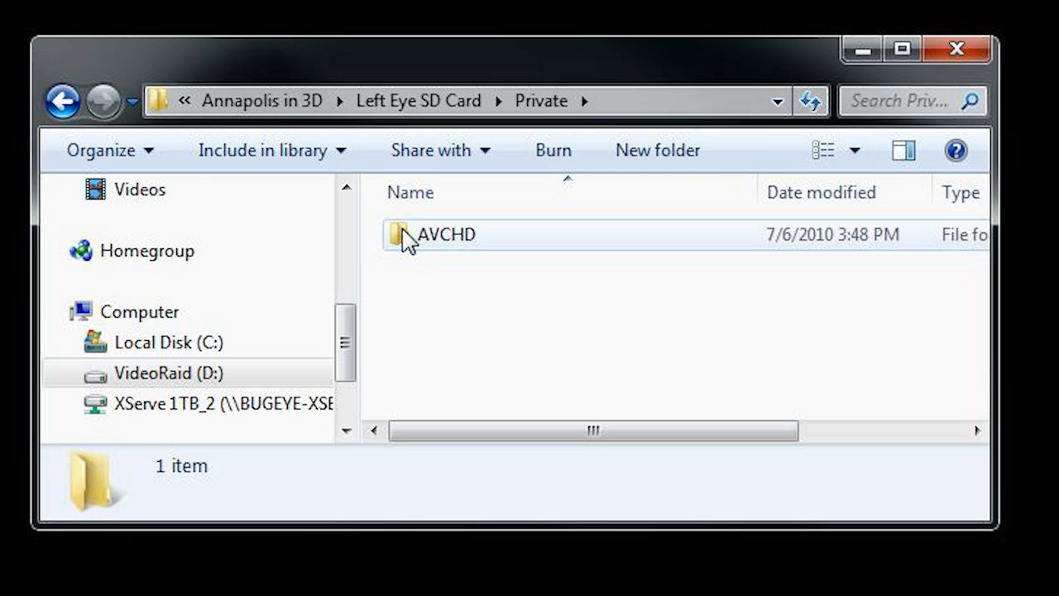
{"action": "double_click", "coordinate": [403, 237]}
{"action": "double_click", "coordinate": [402, 274]}
{"action": "double_click", "coordinate": [403, 328]}
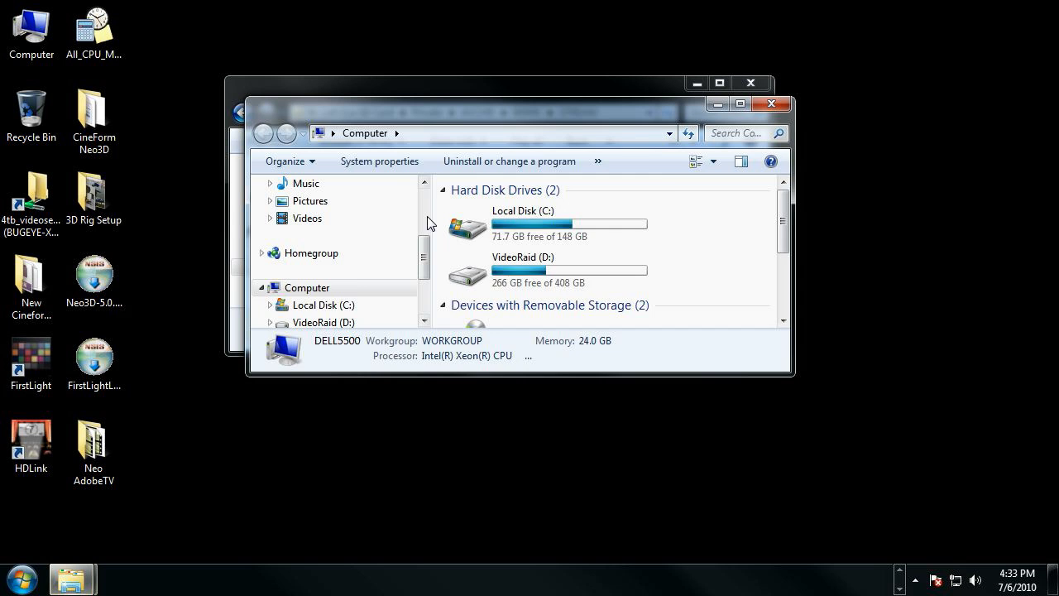
Open Annapolis in 3D on VideoRaid (D:) in the second Explorer window and create a folder named Left Cineform.
{"action": "double_click", "coordinate": [466, 273]}
{"action": "double_click", "coordinate": [497, 208]}
{"action": "right_click", "coordinate": [484, 293]}
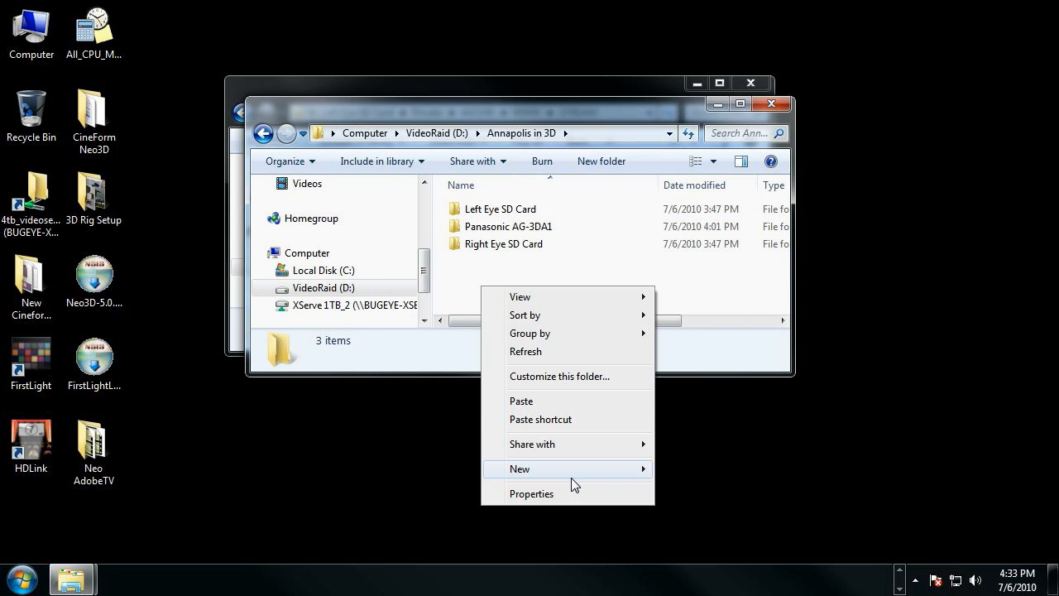
{"action": "mouse_move", "coordinate": [571, 478]}
{"action": "left_click", "coordinate": [731, 283]}
{"action": "type", "text": "Left Cineform"}
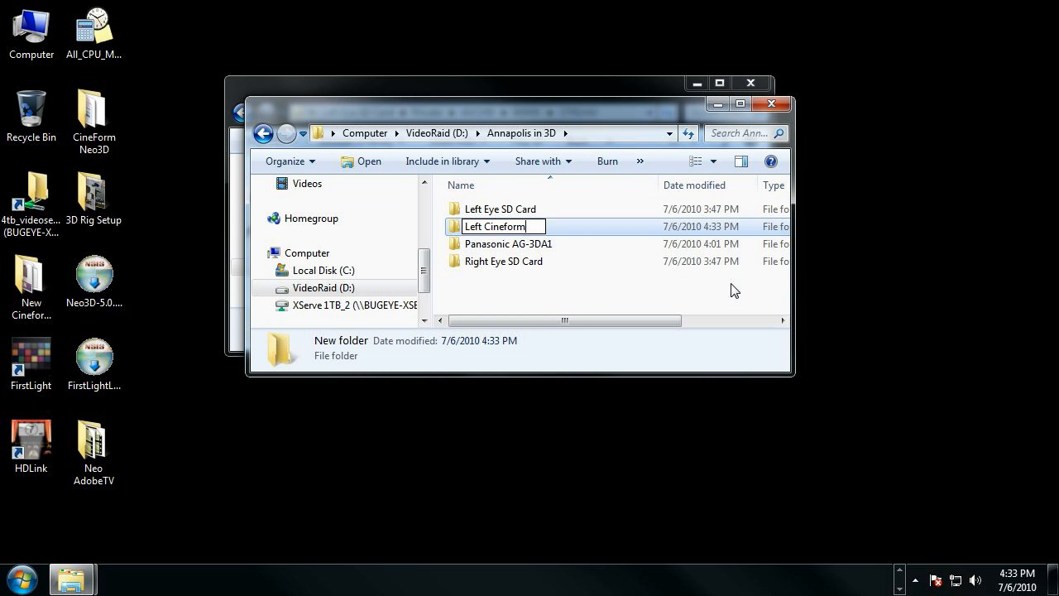
{"action": "left_click", "coordinate": [527, 303]}
Create another folder named Right Cineform in Annapolis in 3D.
{"action": "right_click", "coordinate": [527, 303]}
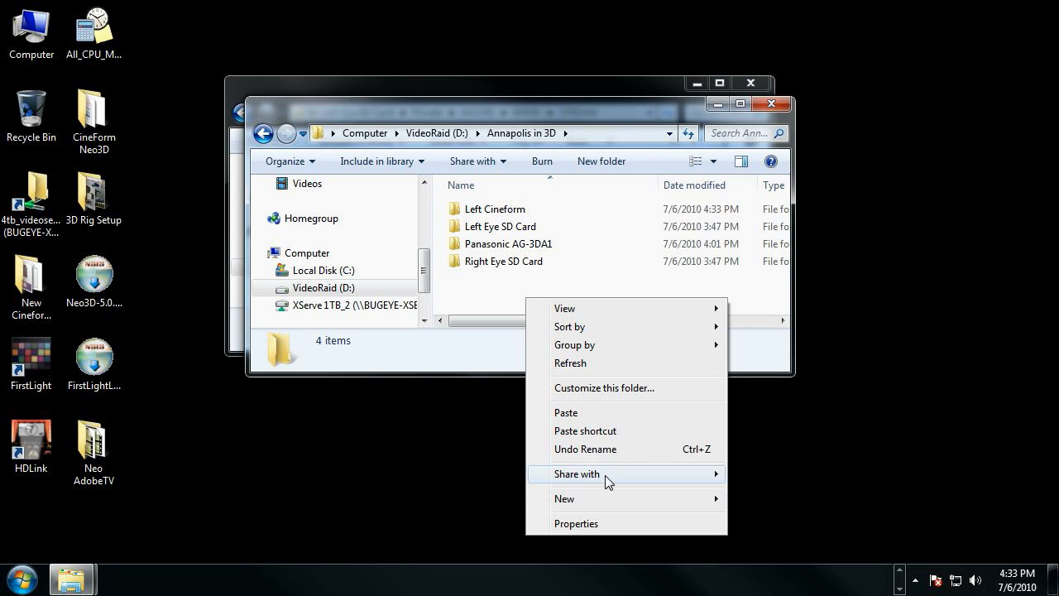
{"action": "mouse_move", "coordinate": [604, 501]}
{"action": "left_click", "coordinate": [805, 311]}
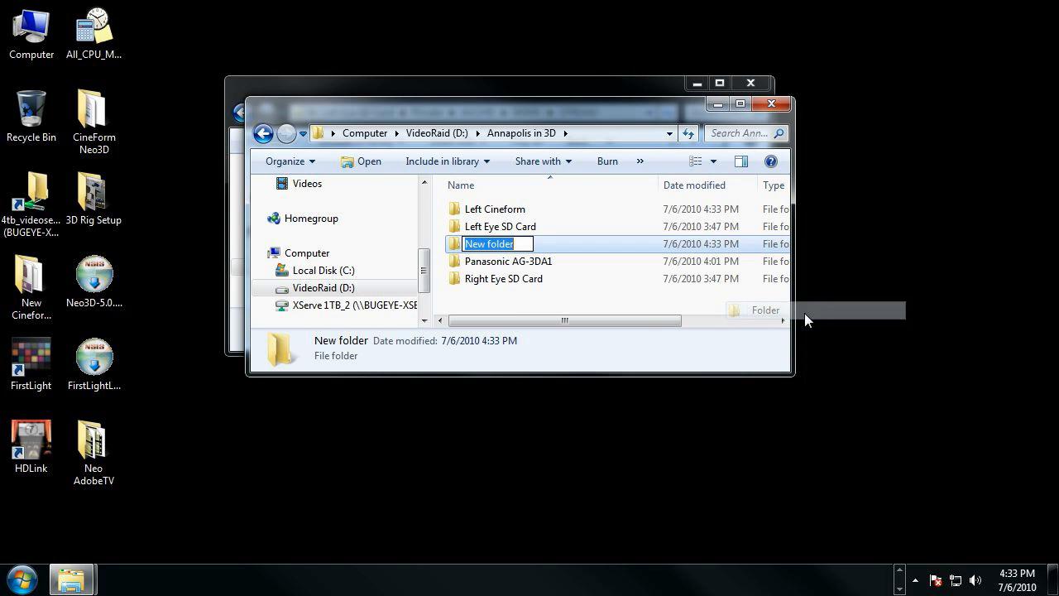
{"action": "type", "text": "Right Cineform"}
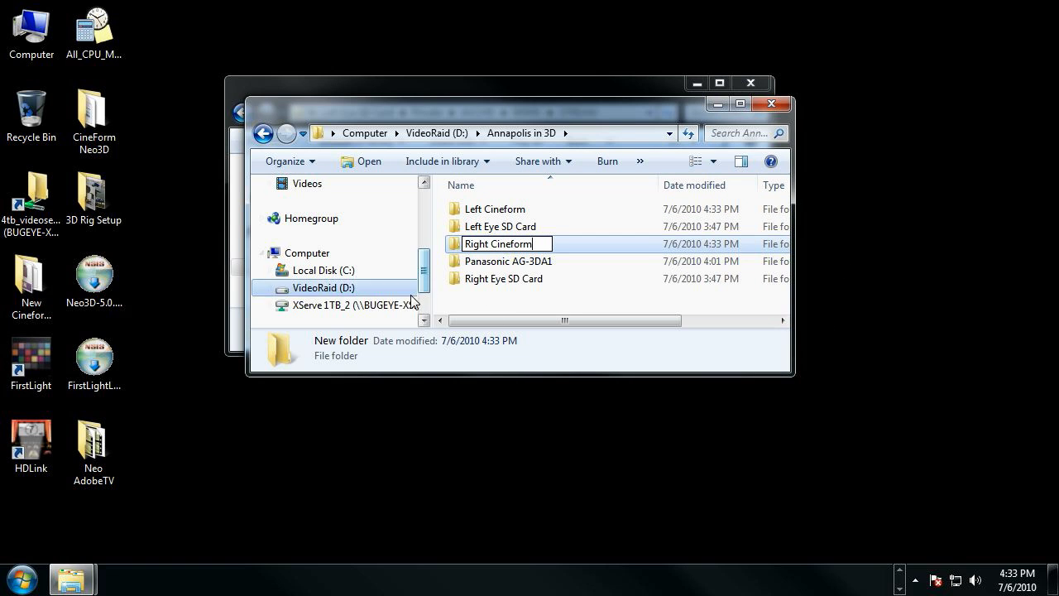
{"action": "key", "text": "Return"}
Move 00000.avi, 00001.avi and 00002.avi from the left eye STREAM folder into the Left Cineform folder.
{"action": "left_click_drag", "start_coordinate": [504, 107], "coordinate": [669, 315]}
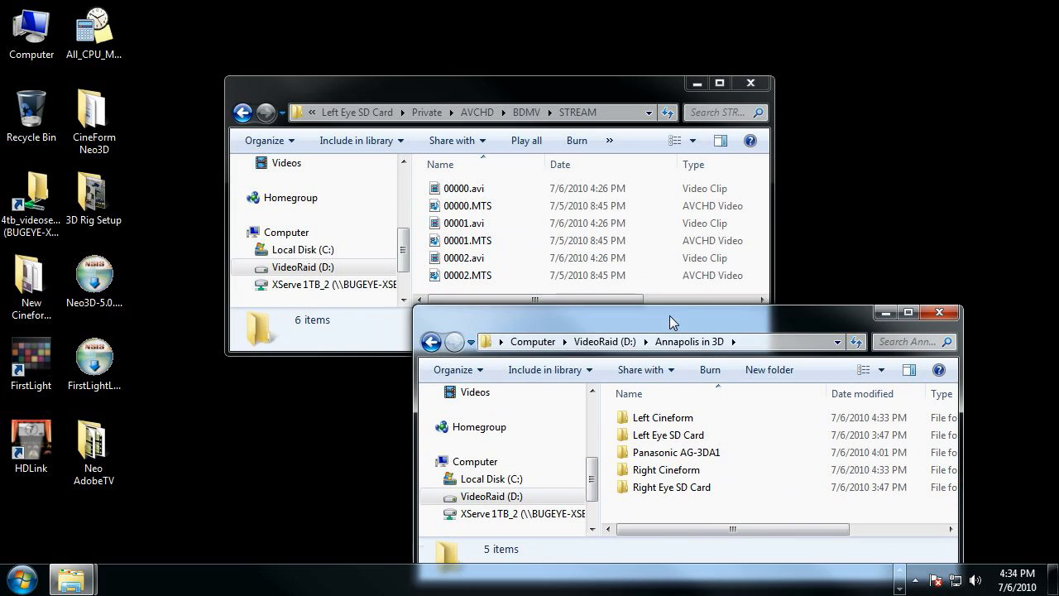
{"action": "left_click", "coordinate": [442, 189]}
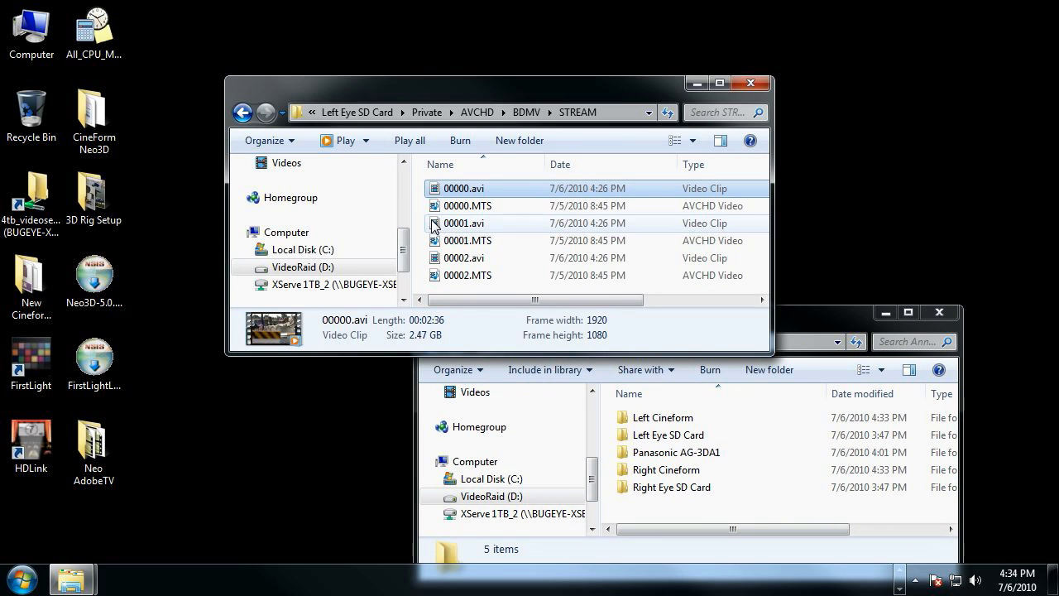
{"action": "left_click", "coordinate": [436, 224], "text": "ctrl"}
{"action": "left_click", "coordinate": [435, 260], "text": "ctrl"}
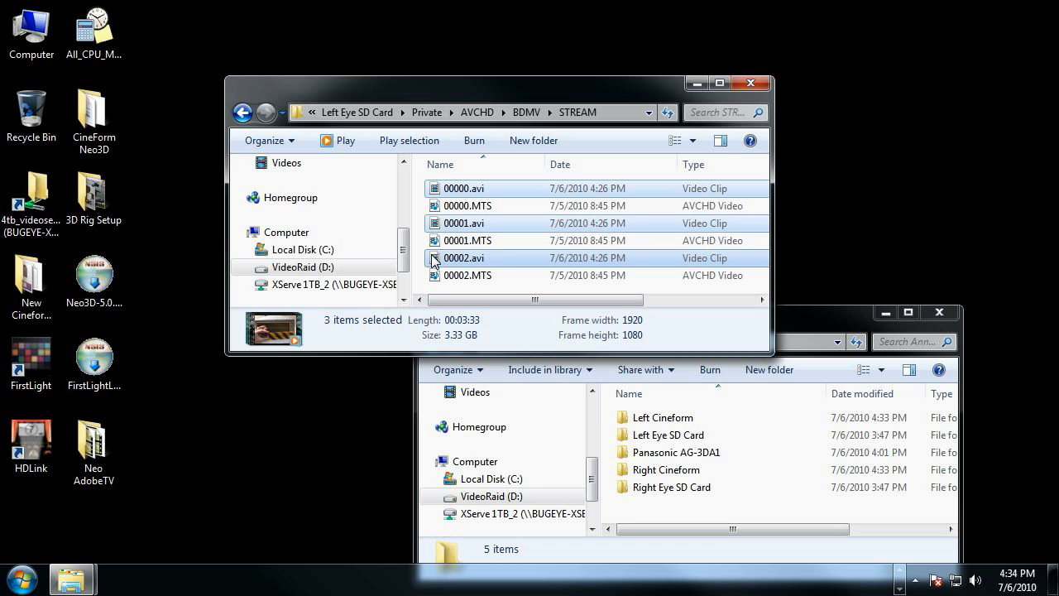
{"action": "left_click_drag", "start_coordinate": [432, 262], "coordinate": [631, 421]}
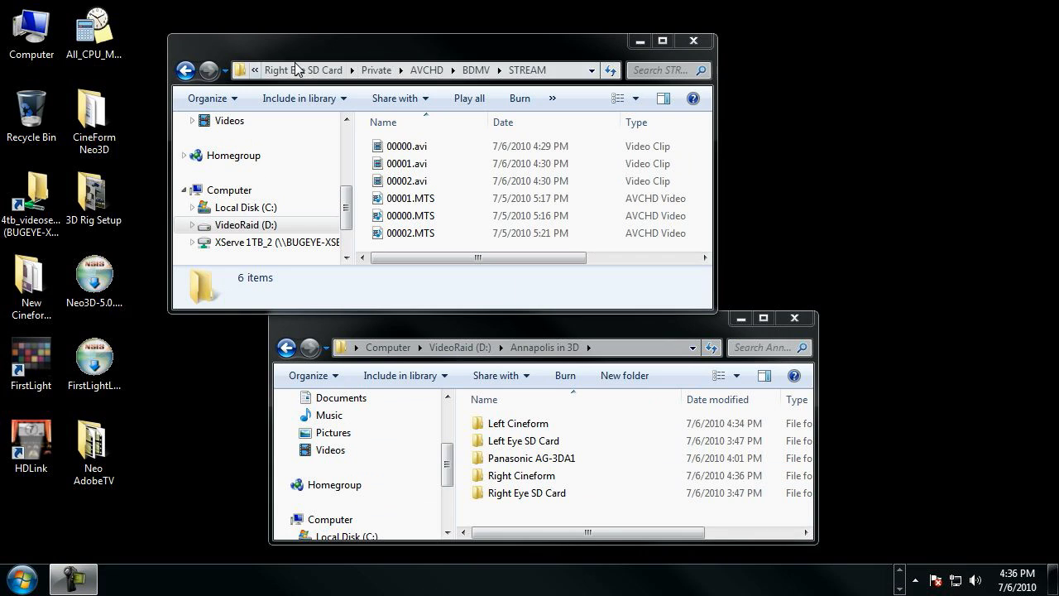
Move 00000.avi, 00001.avi and 00002.avi from the right eye STREAM folder into the Right Cineform folder.
{"action": "left_click", "coordinate": [376, 148]}
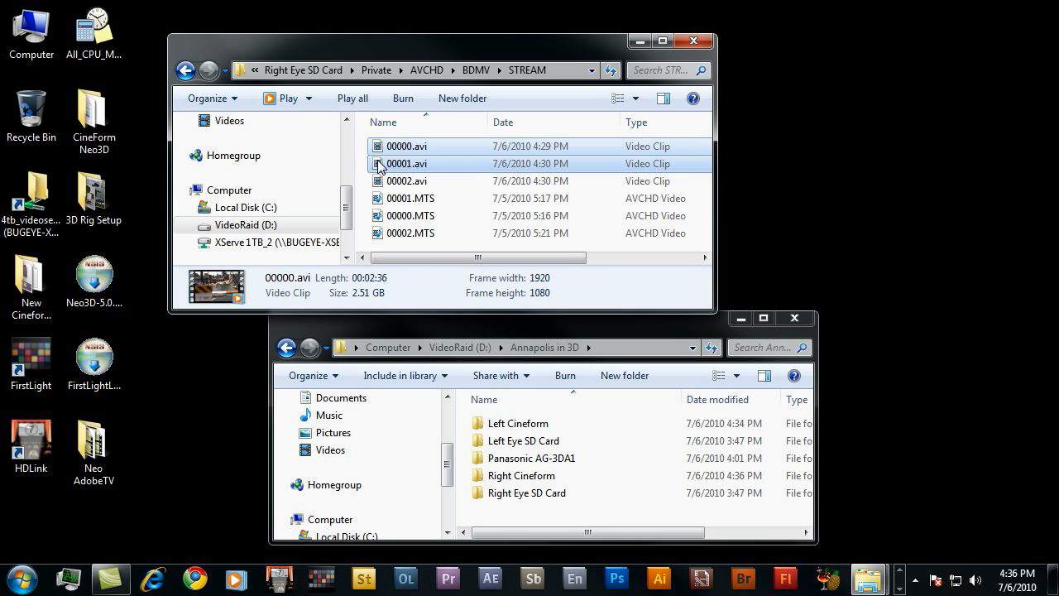
{"action": "left_click", "coordinate": [381, 182], "text": "shift"}
{"action": "left_click_drag", "start_coordinate": [380, 182], "coordinate": [523, 478]}
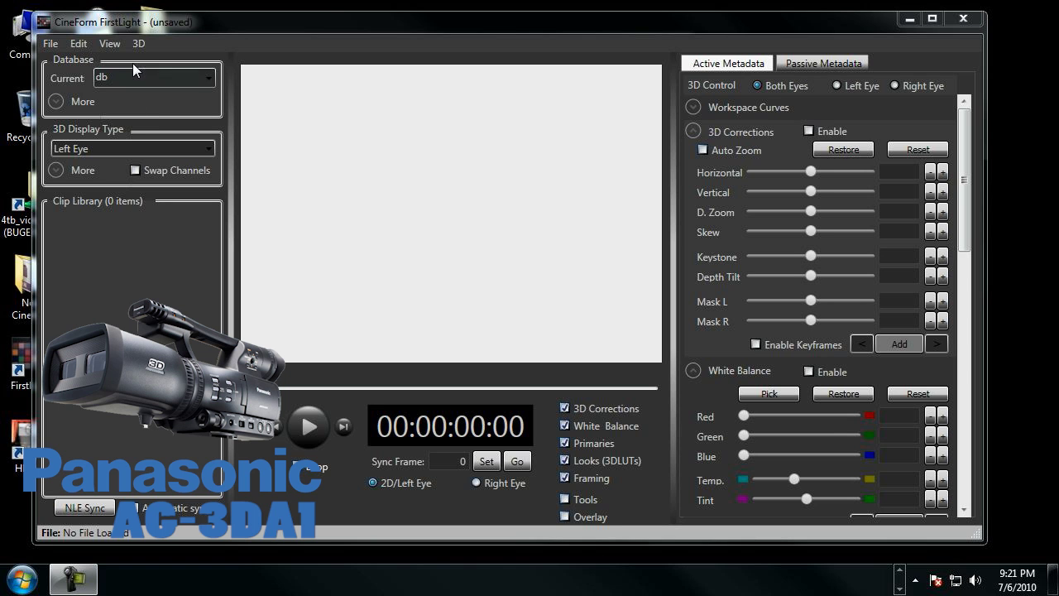
In CineForm FirstLight, open the 3D Muxer and move its window up so that its fields are accessible.
{"action": "left_click", "coordinate": [139, 43]}
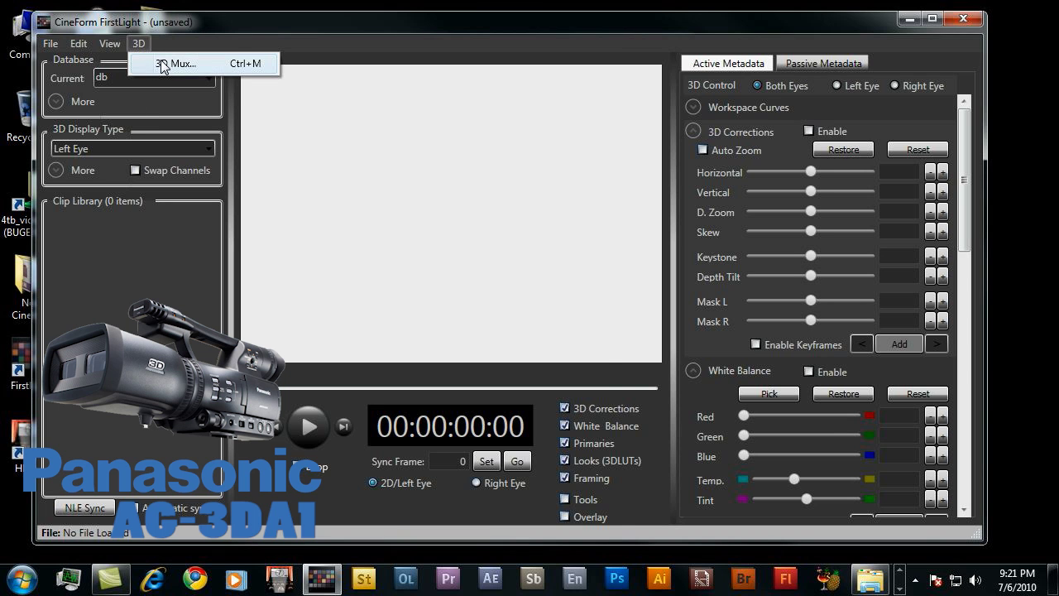
{"action": "left_click", "coordinate": [162, 66]}
{"action": "left_click_drag", "start_coordinate": [199, 111], "coordinate": [195, 34]}
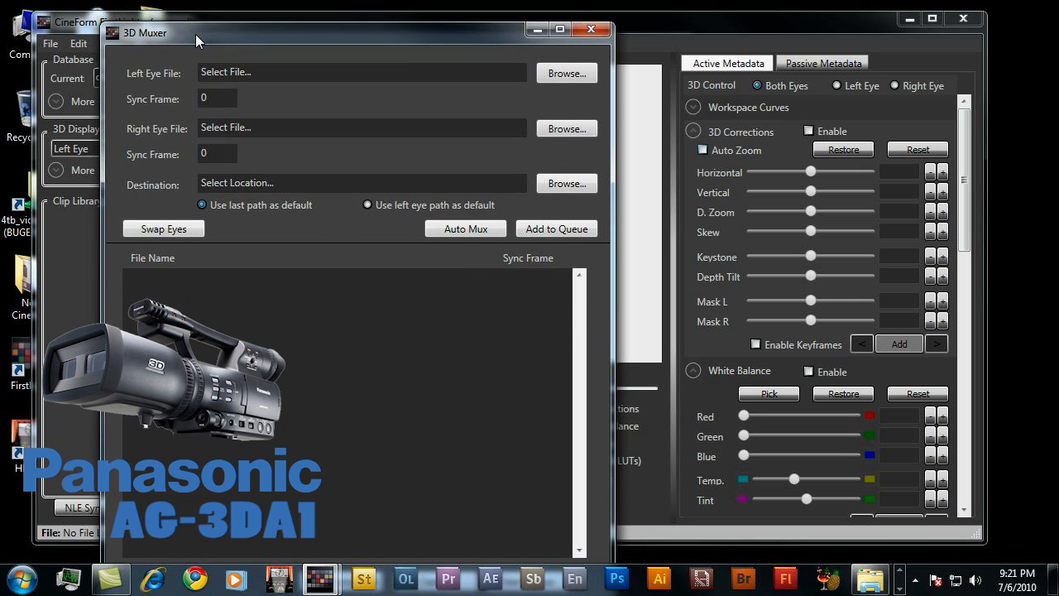
For the left eye file, browse to the STREAM folder inside Left AVCCAM's private, AVCHD and BDMV folders.
{"action": "left_click", "coordinate": [541, 76]}
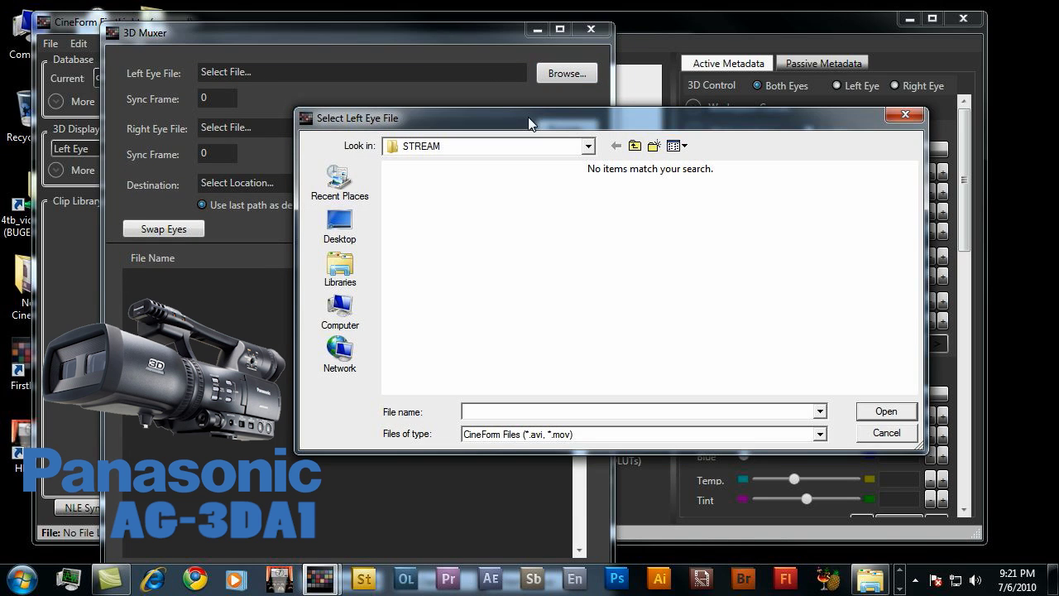
{"action": "left_click", "coordinate": [589, 148]}
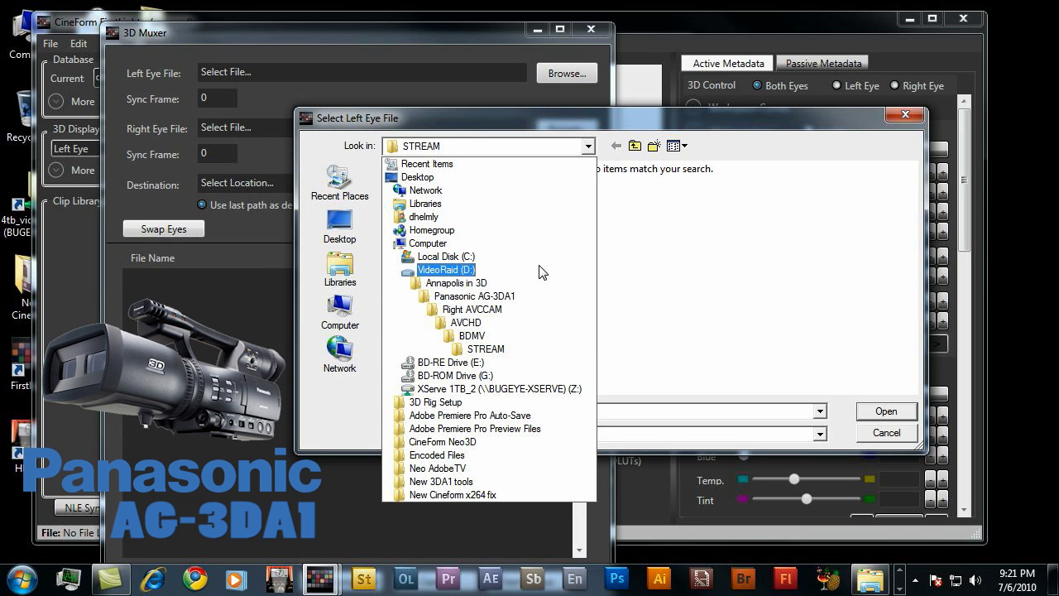
{"action": "left_click", "coordinate": [503, 298]}
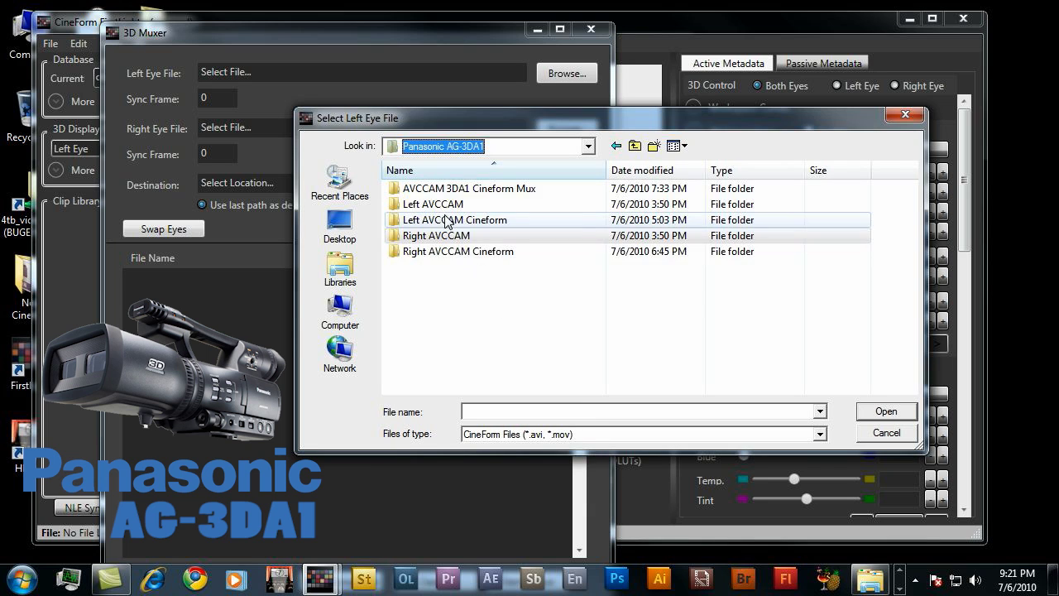
{"action": "double_click", "coordinate": [440, 205]}
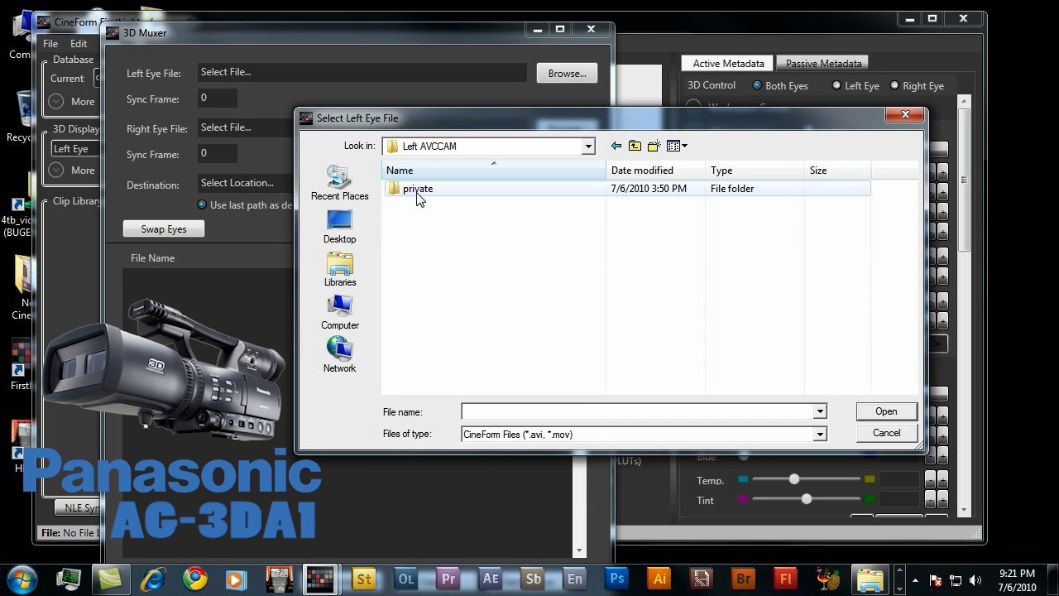
{"action": "double_click", "coordinate": [418, 191]}
{"action": "double_click", "coordinate": [418, 193]}
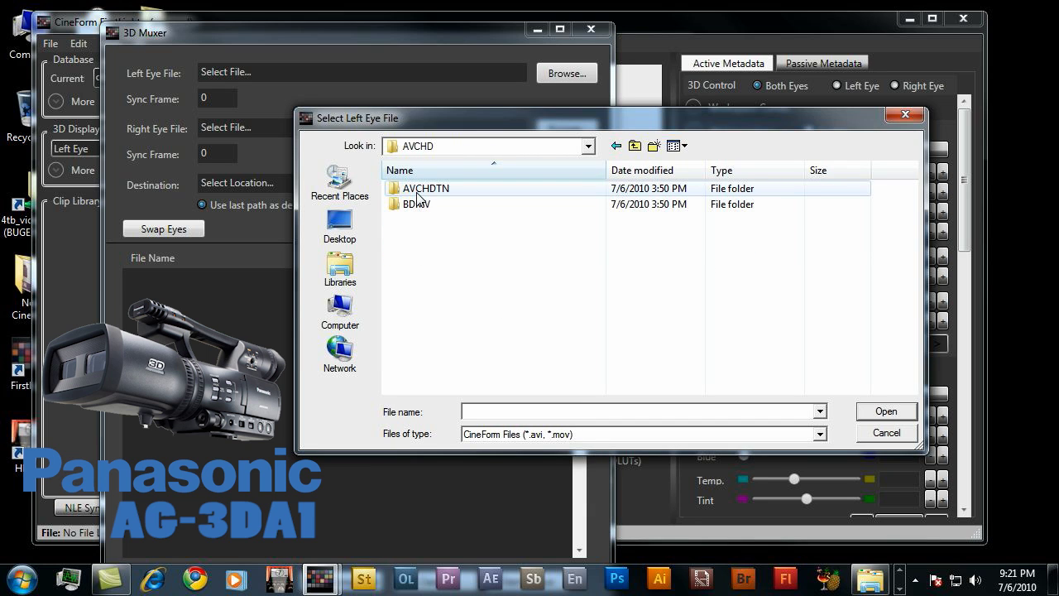
{"action": "double_click", "coordinate": [416, 207]}
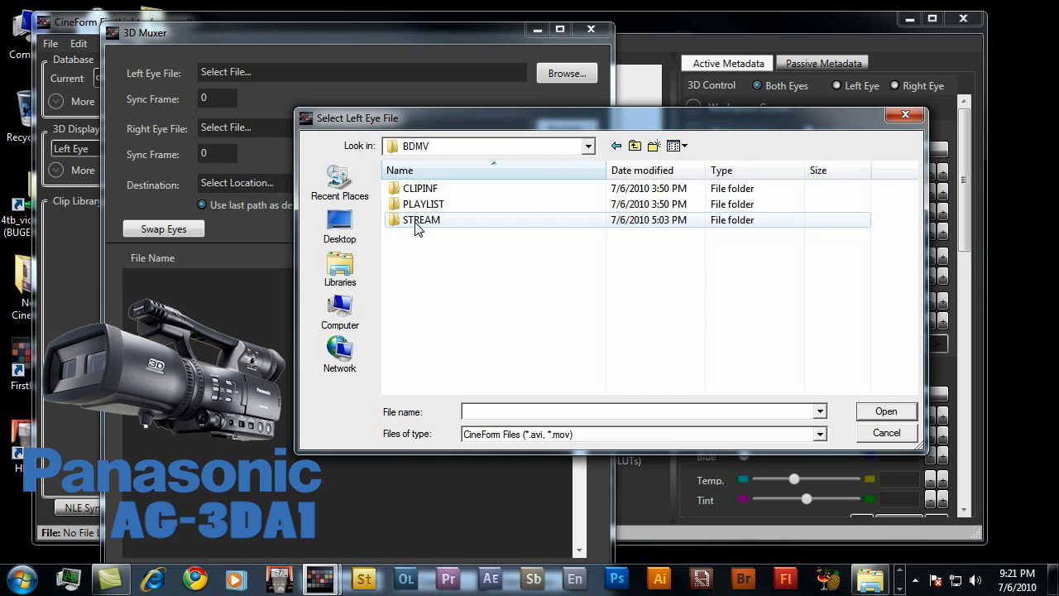
{"action": "double_click", "coordinate": [417, 222]}
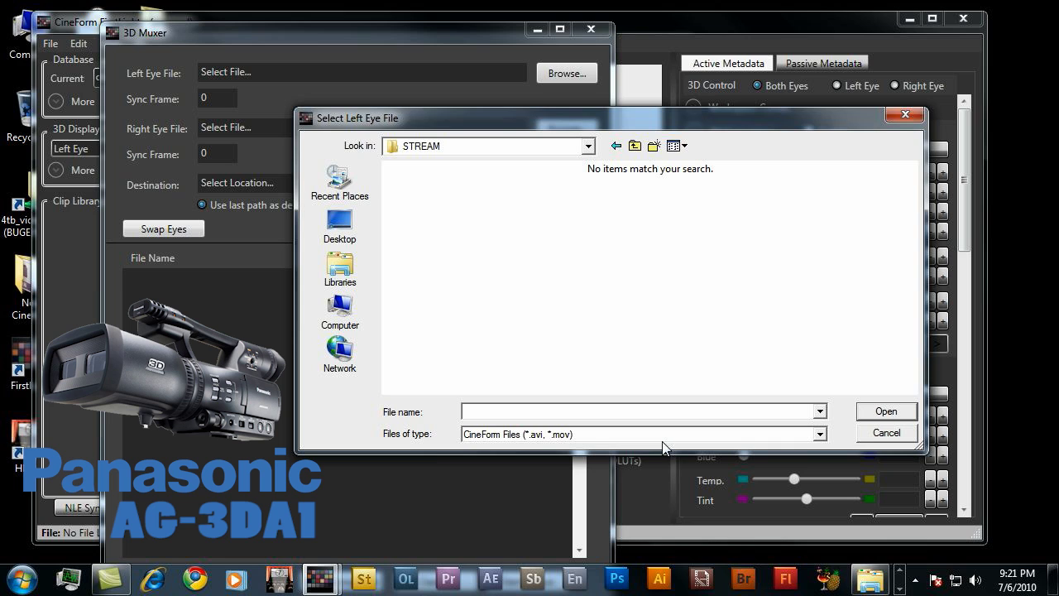
Filter the file list to Panasonic AVCHD (*.mts) and load 20000.MTS as the left eye file.
{"action": "left_click", "coordinate": [820, 434]}
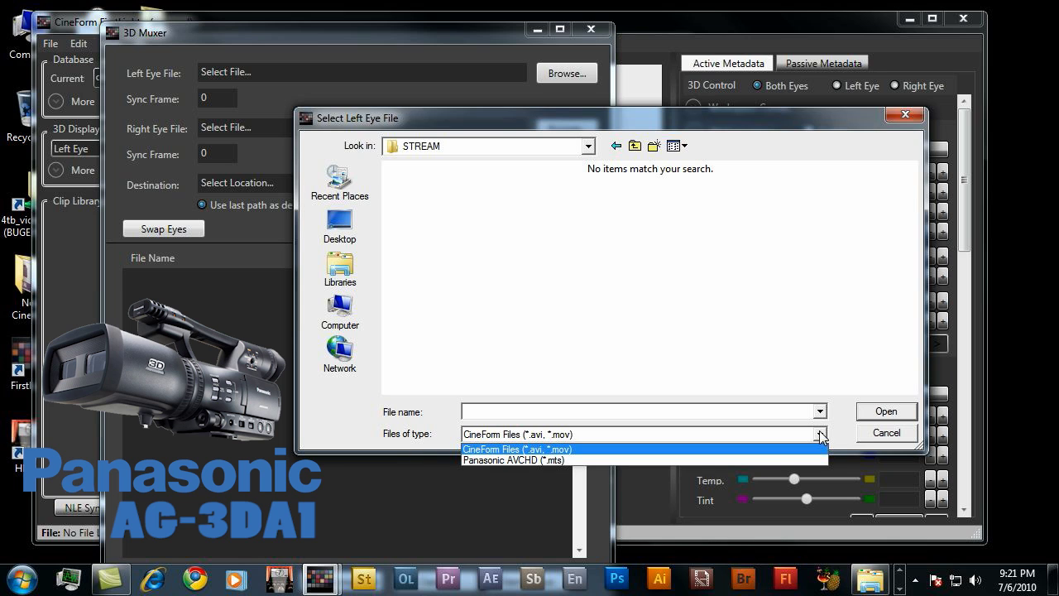
{"action": "left_click", "coordinate": [505, 460]}
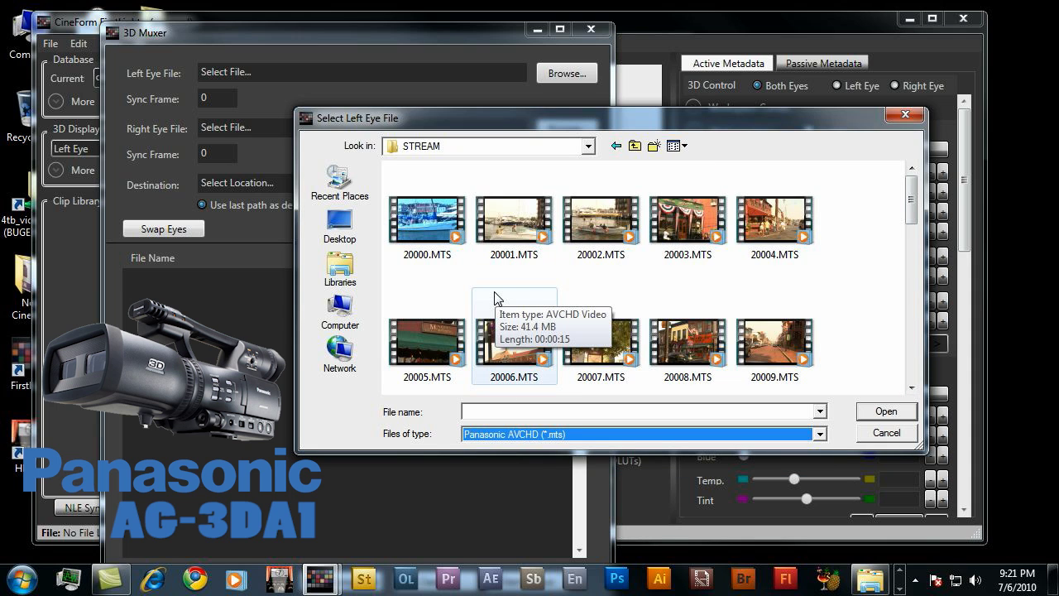
{"action": "left_click", "coordinate": [424, 222]}
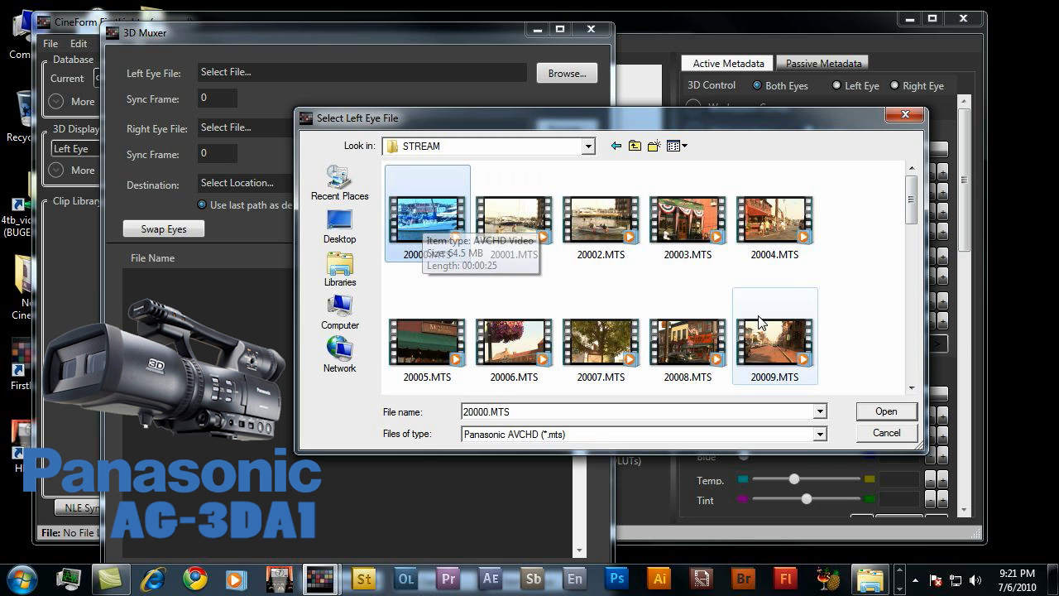
{"action": "left_click", "coordinate": [874, 412]}
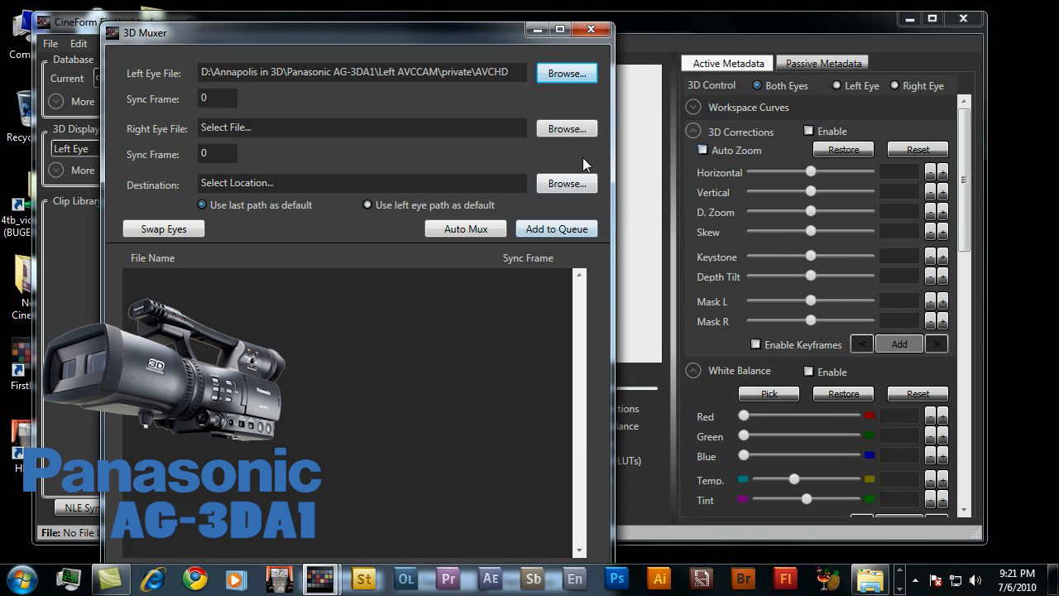
Load 30000.MTS from the Right AVCCAM STREAM folder as the right eye file.
{"action": "left_click", "coordinate": [564, 129]}
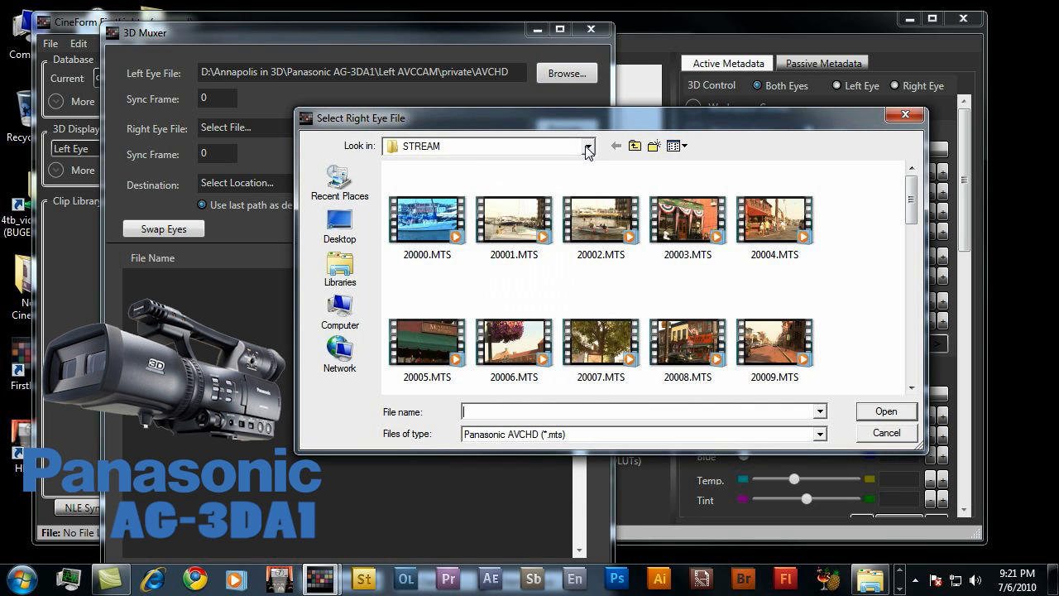
{"action": "left_click", "coordinate": [588, 146]}
{"action": "double_click", "coordinate": [436, 235]}
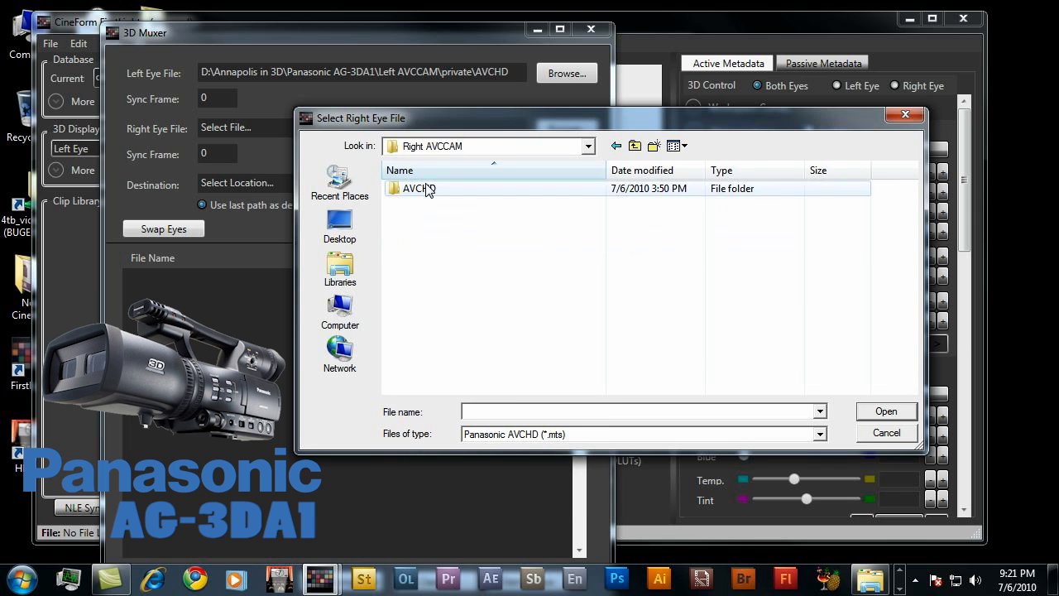
{"action": "double_click", "coordinate": [421, 190]}
{"action": "double_click", "coordinate": [426, 208]}
{"action": "double_click", "coordinate": [430, 235]}
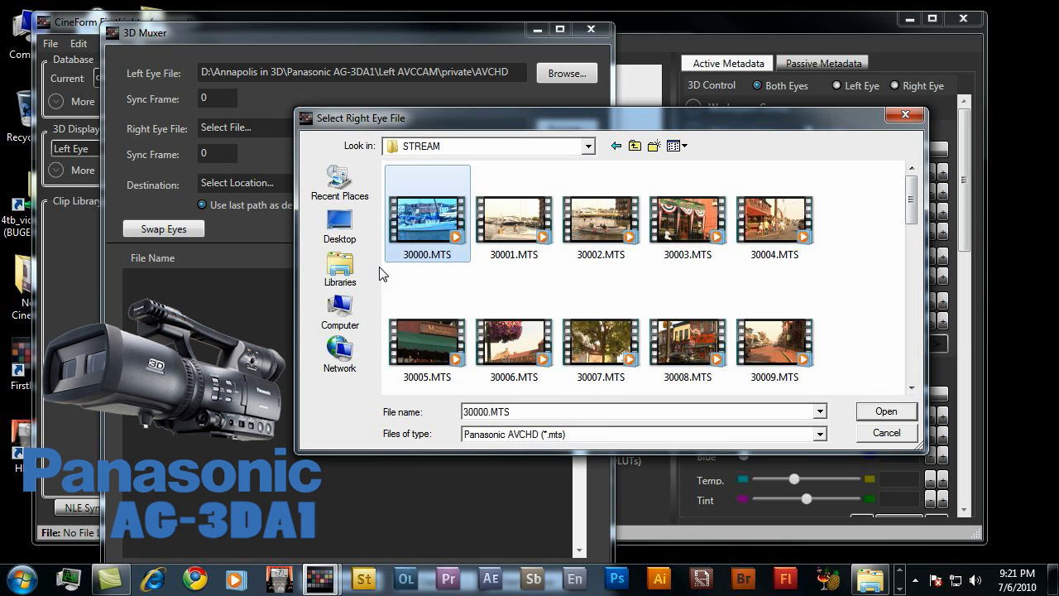
{"action": "left_click", "coordinate": [866, 412]}
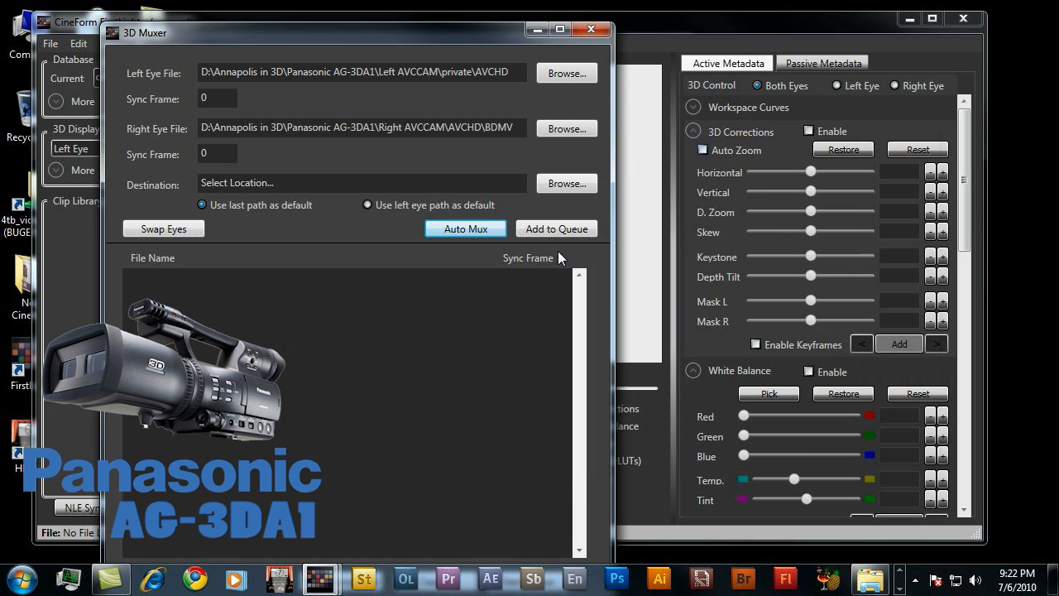
For the mux destination, create a folder named 3D output in Panasonic AG-3DA1 and open it.
{"action": "left_click", "coordinate": [552, 183]}
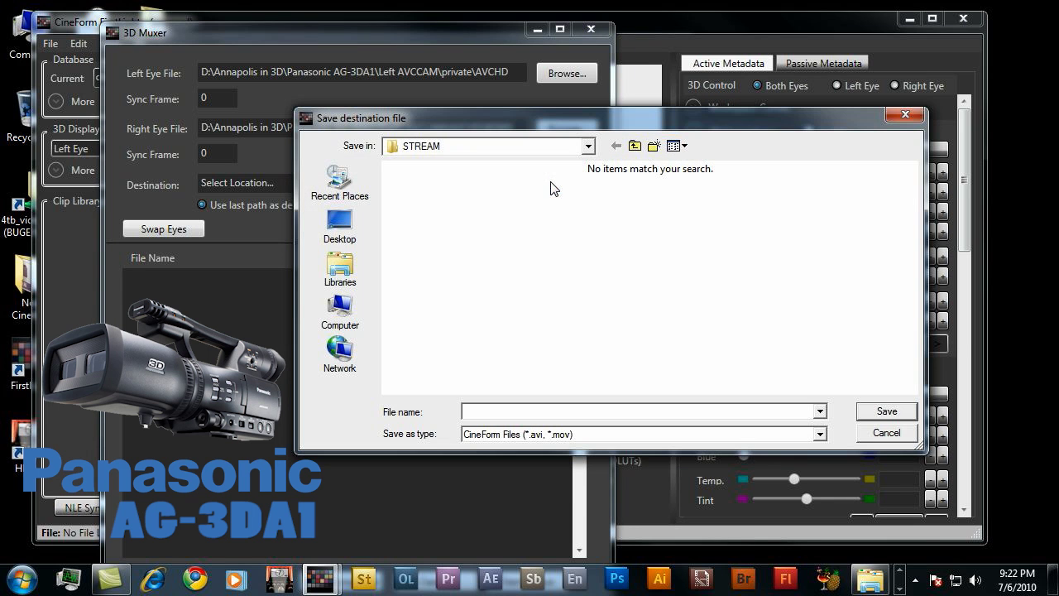
{"action": "left_click", "coordinate": [634, 147]}
{"action": "left_click", "coordinate": [634, 146]}
{"action": "left_click", "coordinate": [634, 147]}
{"action": "left_click", "coordinate": [634, 146]}
{"action": "right_click", "coordinate": [500, 318]}
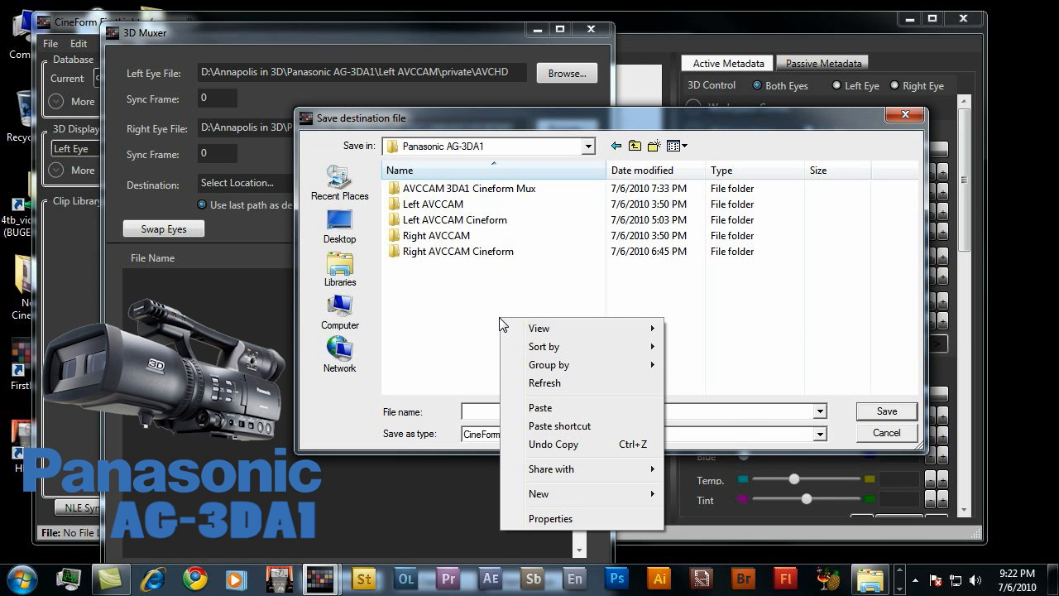
{"action": "mouse_move", "coordinate": [546, 491]}
{"action": "left_click", "coordinate": [700, 307]}
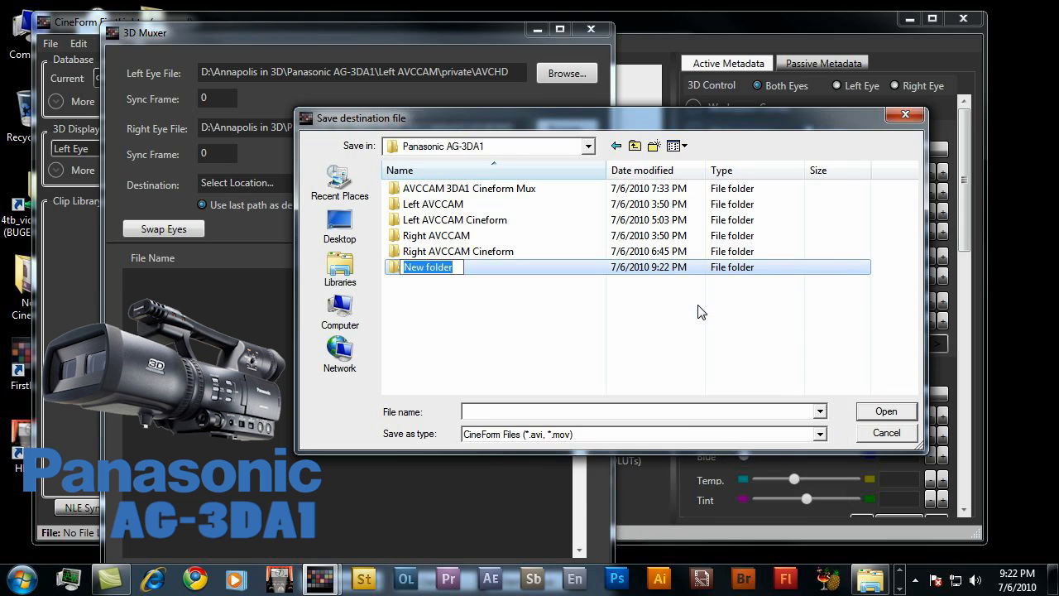
{"action": "type", "text": "3D output"}
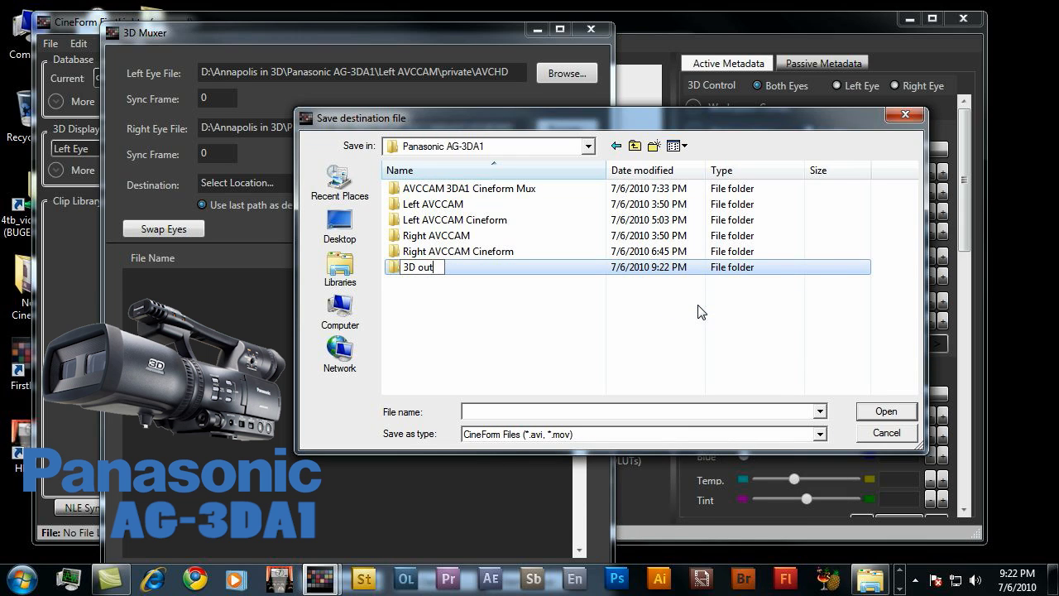
{"action": "key", "text": "Return"}
{"action": "key", "text": "Return"}
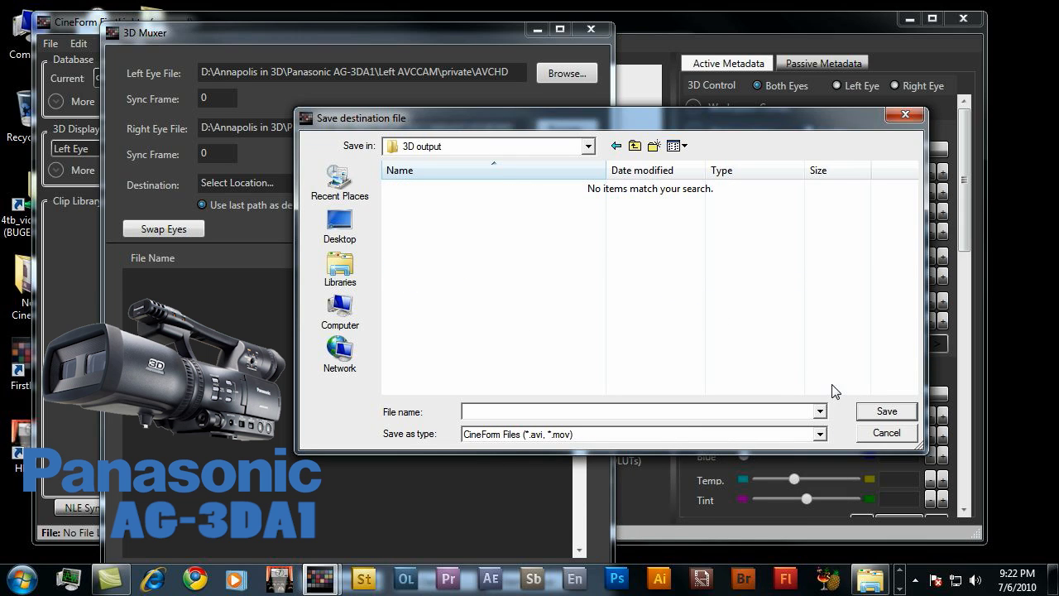
Name the destination file Anna_ and queue all matching left and right clips with Auto Mux.
{"action": "type", "text": "Anna_"}
{"action": "left_click", "coordinate": [876, 412]}
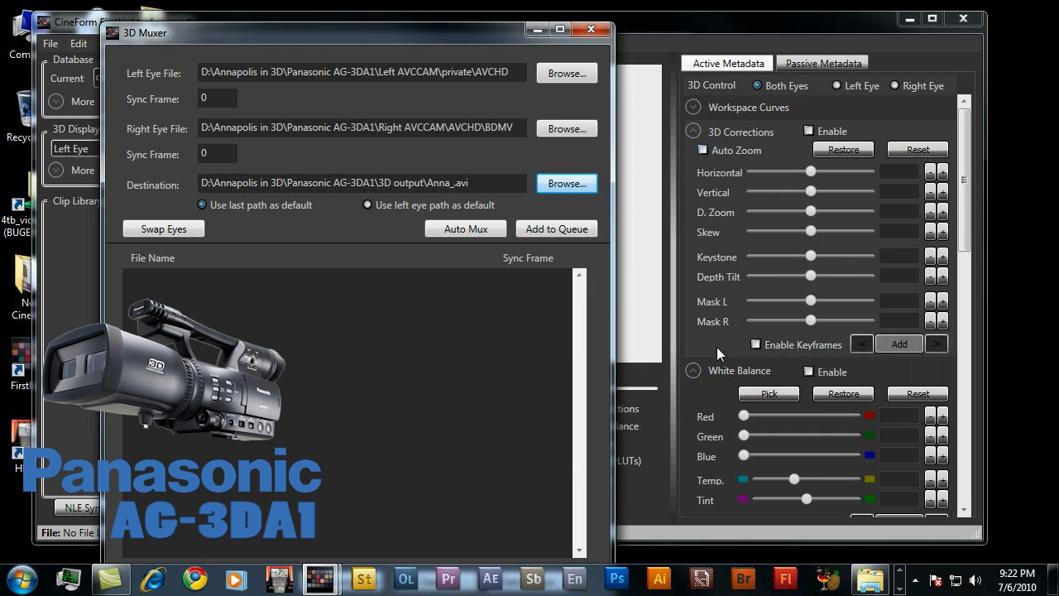
{"action": "left_click", "coordinate": [466, 229]}
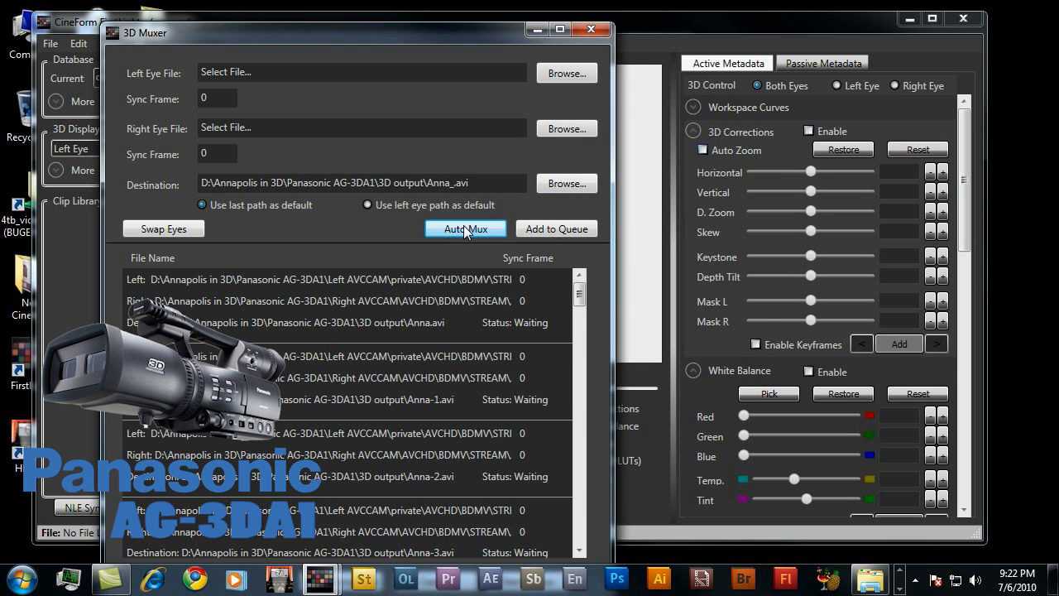
{"action": "mouse_move", "coordinate": [580, 292]}
{"action": "left_mouse_down"}
{"action": "mouse_move", "coordinate": [582, 534]}
{"action": "mouse_move", "coordinate": [577, 282]}
{"action": "left_mouse_up"}
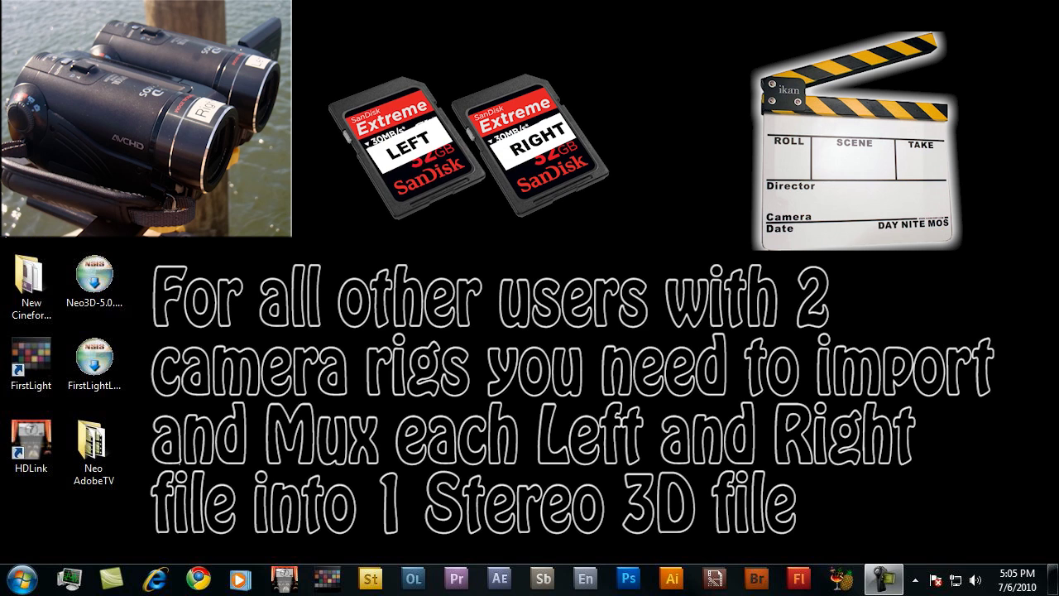
Launch CineForm FirstLight and import 00000.avi from the Left Cineform folder in Annapolis in 3D into the Clip Library.
{"action": "double_click", "coordinate": [28, 362]}
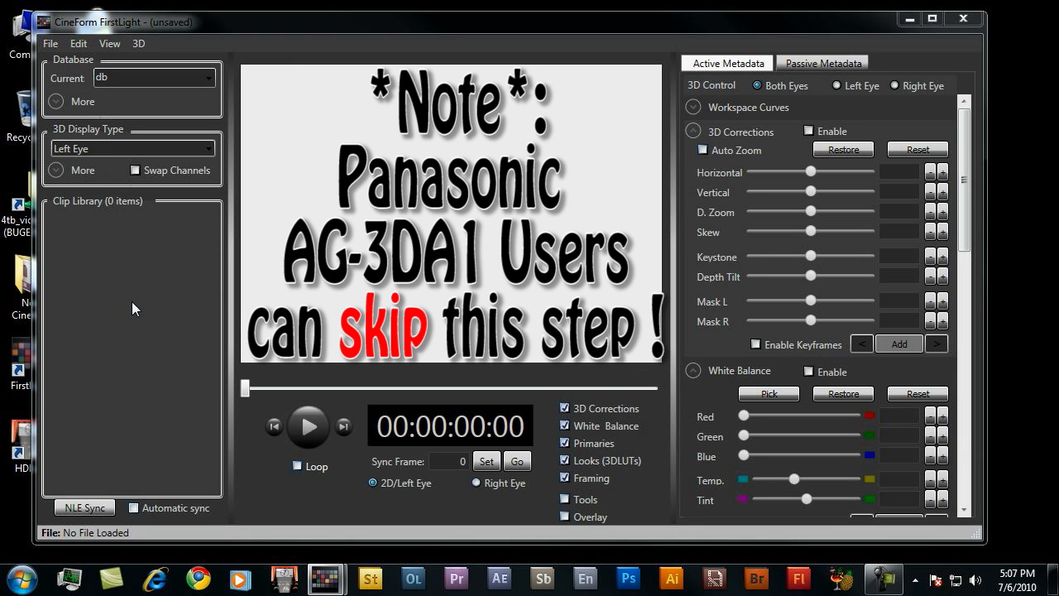
{"action": "double_click", "coordinate": [132, 303]}
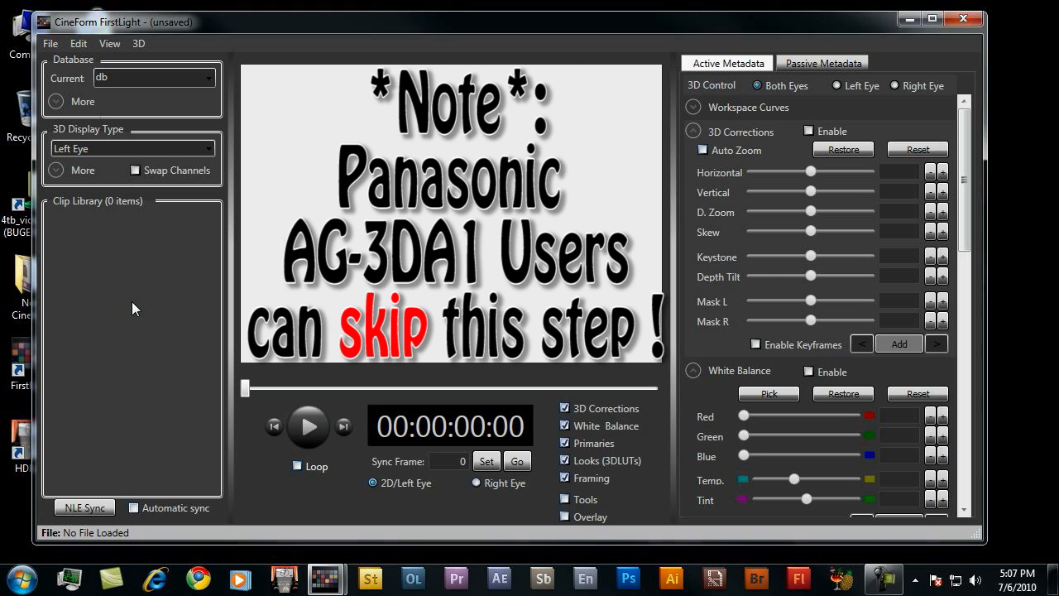
{"action": "left_click", "coordinate": [636, 146]}
{"action": "left_click", "coordinate": [635, 146]}
{"action": "double_click", "coordinate": [634, 310]}
{"action": "double_click", "coordinate": [582, 203]}
{"action": "double_click", "coordinate": [582, 189]}
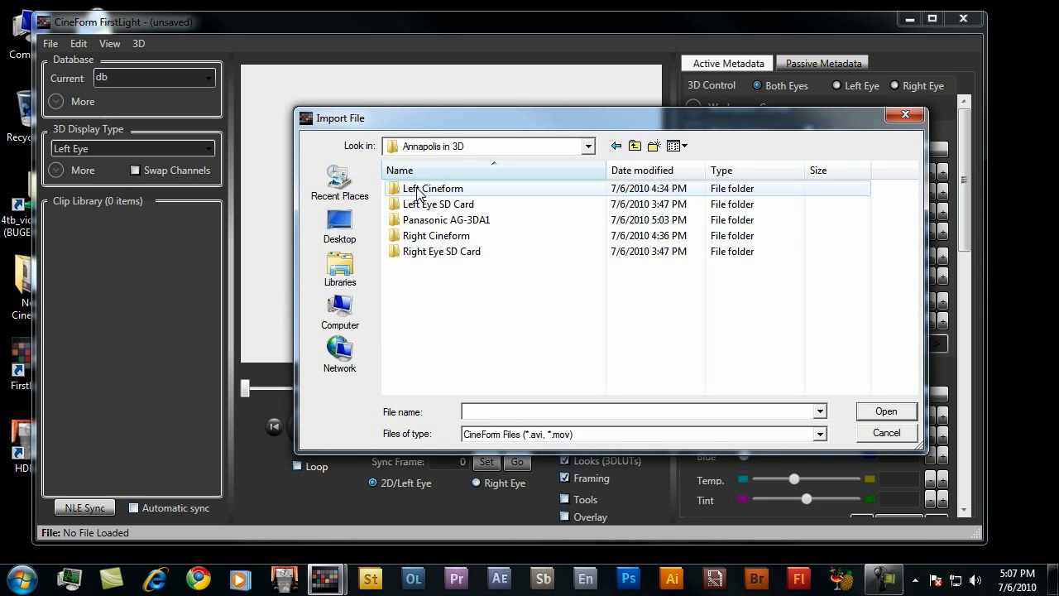
{"action": "double_click", "coordinate": [423, 189]}
{"action": "double_click", "coordinate": [419, 220]}
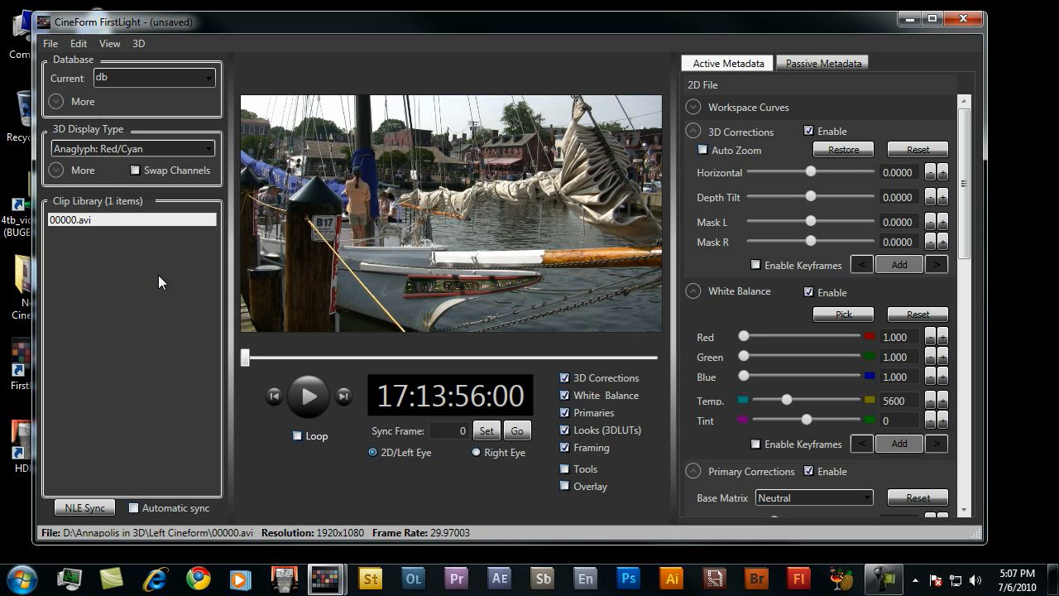
Import 00000.avi from the Right Cineform folder into the Clip Library.
{"action": "double_click", "coordinate": [158, 275]}
{"action": "left_click", "coordinate": [635, 146]}
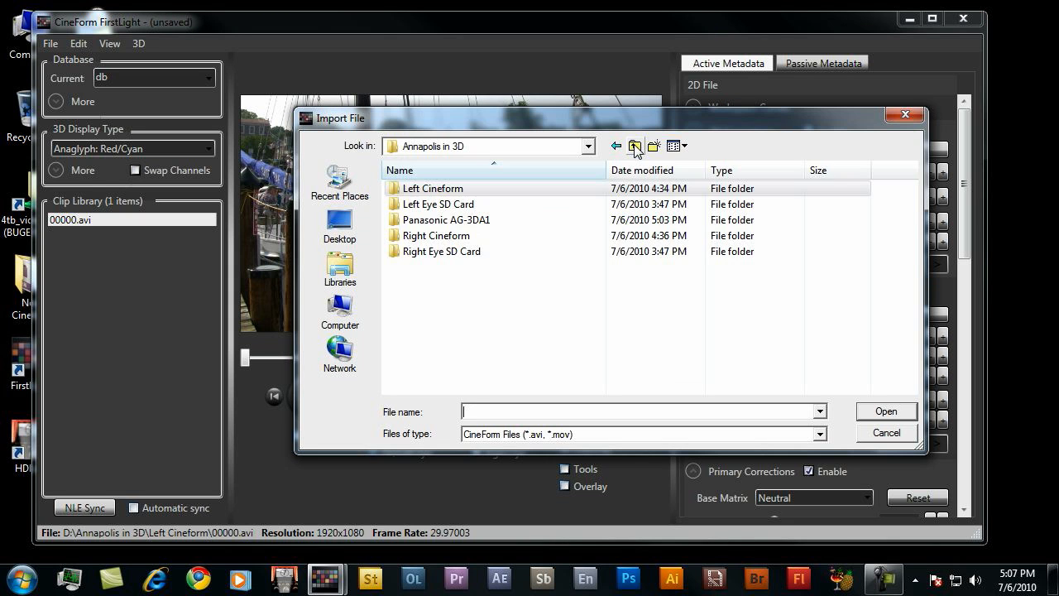
{"action": "left_click", "coordinate": [460, 241]}
{"action": "double_click", "coordinate": [461, 241]}
{"action": "double_click", "coordinate": [427, 215]}
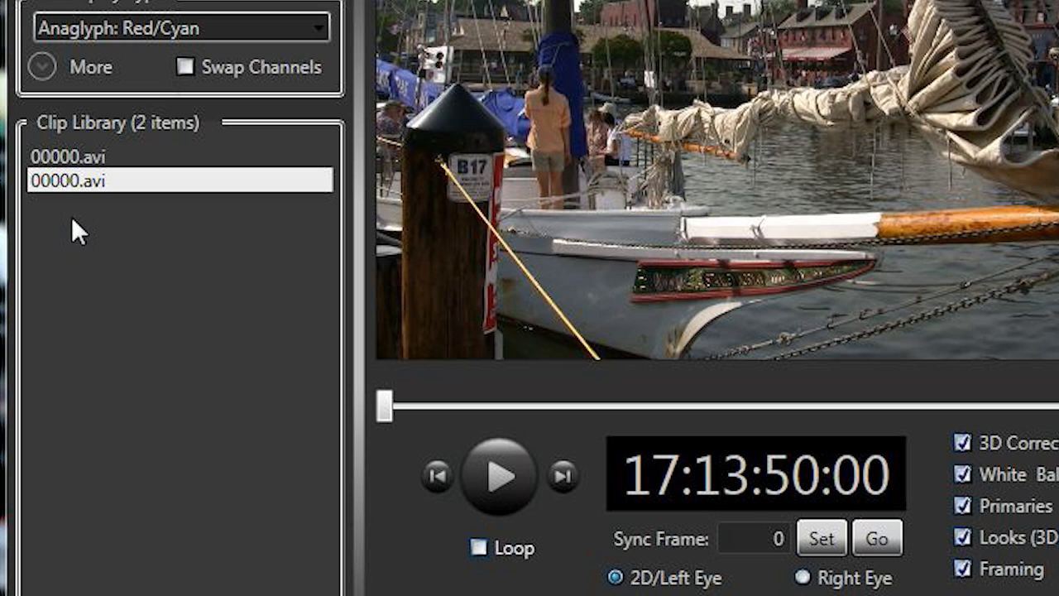
Delete the first 00000.avi clip from the Clip Library.
{"action": "left_click", "coordinate": [65, 156]}
{"action": "key", "text": "Delete"}
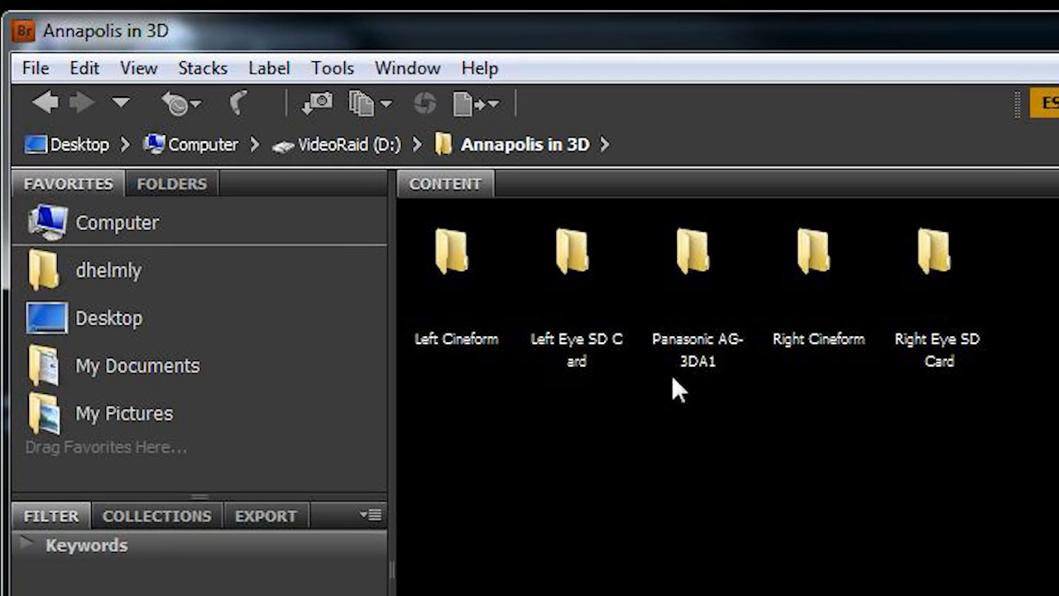
In Adobe Bridge, open the Left Cineform folder, select 00000.avi through 00002.avi and start a Batch Rename.
{"action": "double_click", "coordinate": [444, 262]}
{"action": "left_click", "coordinate": [474, 267], "text": "shift"}
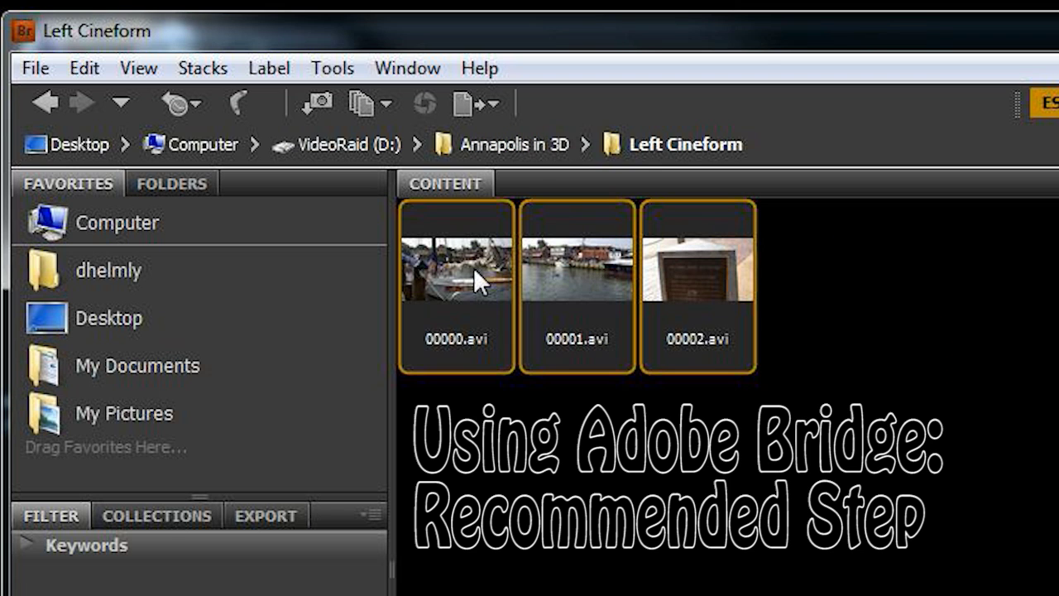
{"action": "left_click", "coordinate": [333, 66]}
{"action": "left_click", "coordinate": [372, 105]}
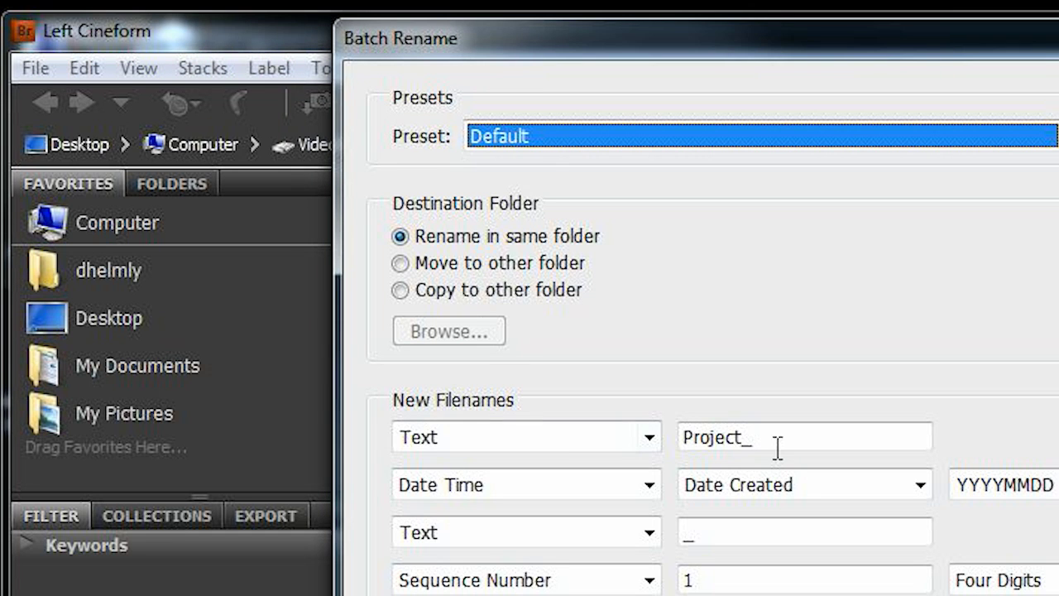
Set the new filename text to "Annapolis left_" and remove the Date Time and underscore text elements before the sequence number.
{"action": "left_click_drag", "start_coordinate": [776, 443], "coordinate": [654, 453]}
{"action": "type", "text": "Anna"}
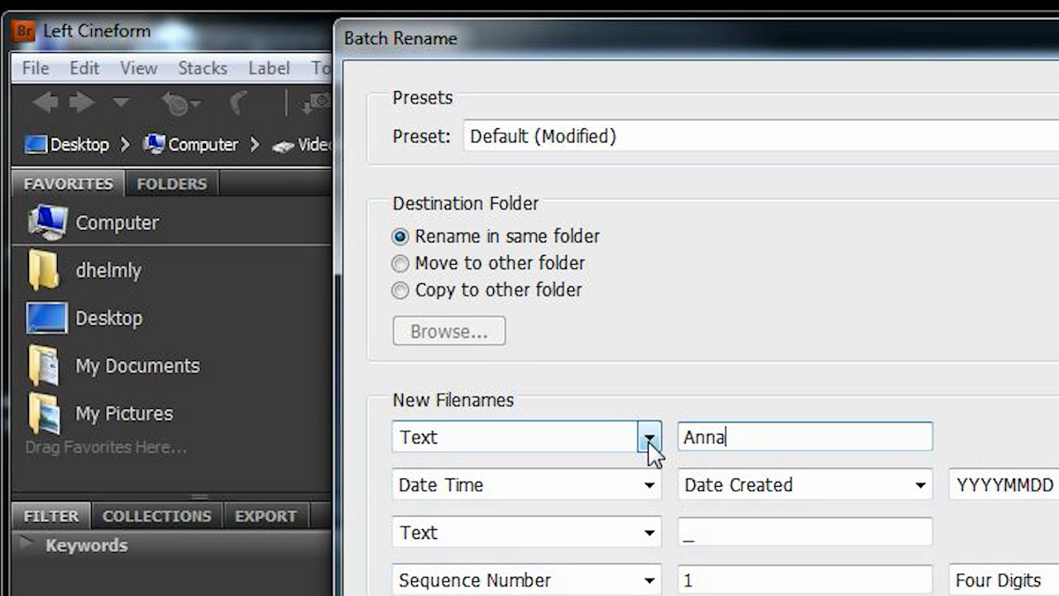
{"action": "type", "text": "polis left_"}
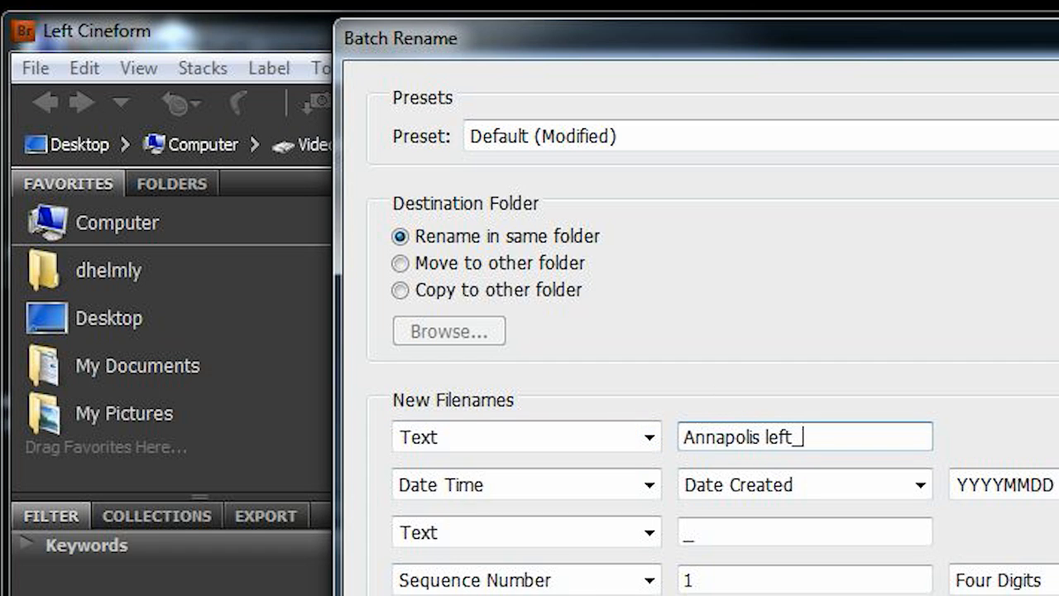
{"action": "left_click", "coordinate": [1058, 485]}
{"action": "left_click", "coordinate": [1058, 486]}
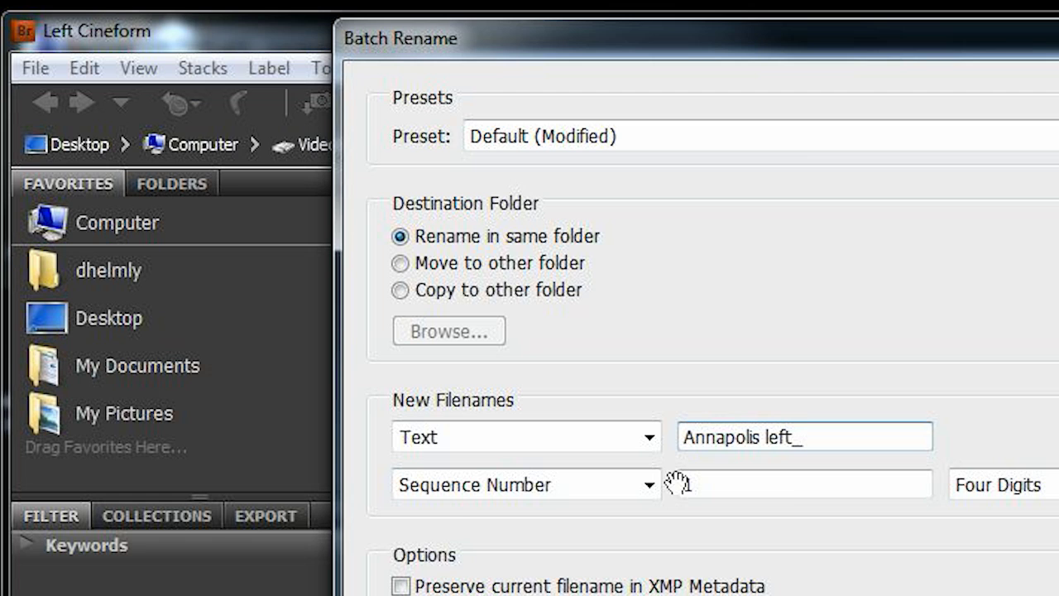
Set the sequence number to two digits and rename the left-eye clips.
{"action": "left_click", "coordinate": [1058, 485]}
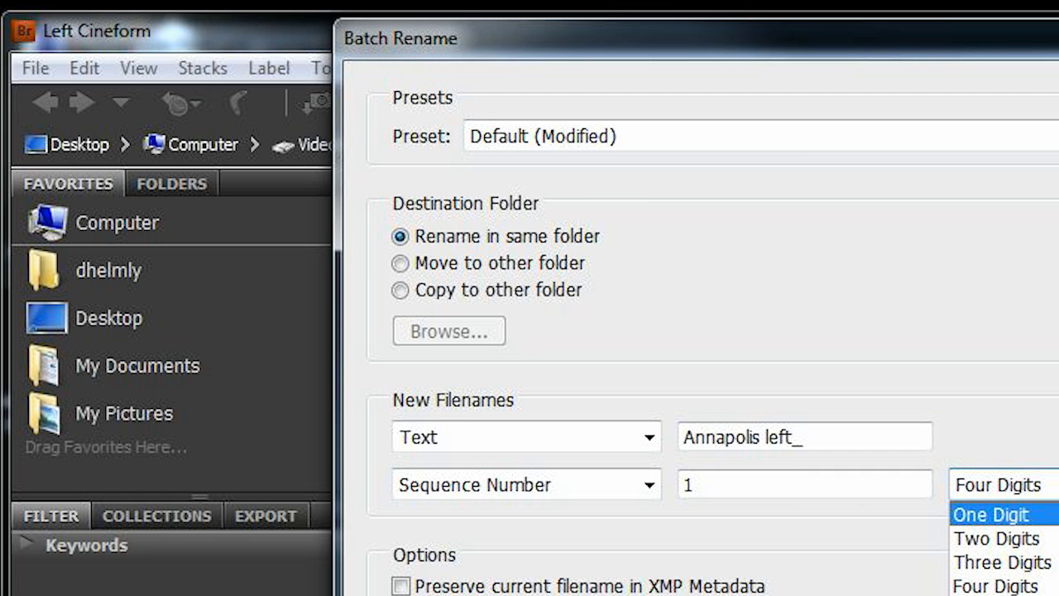
{"action": "left_click", "coordinate": [1058, 537]}
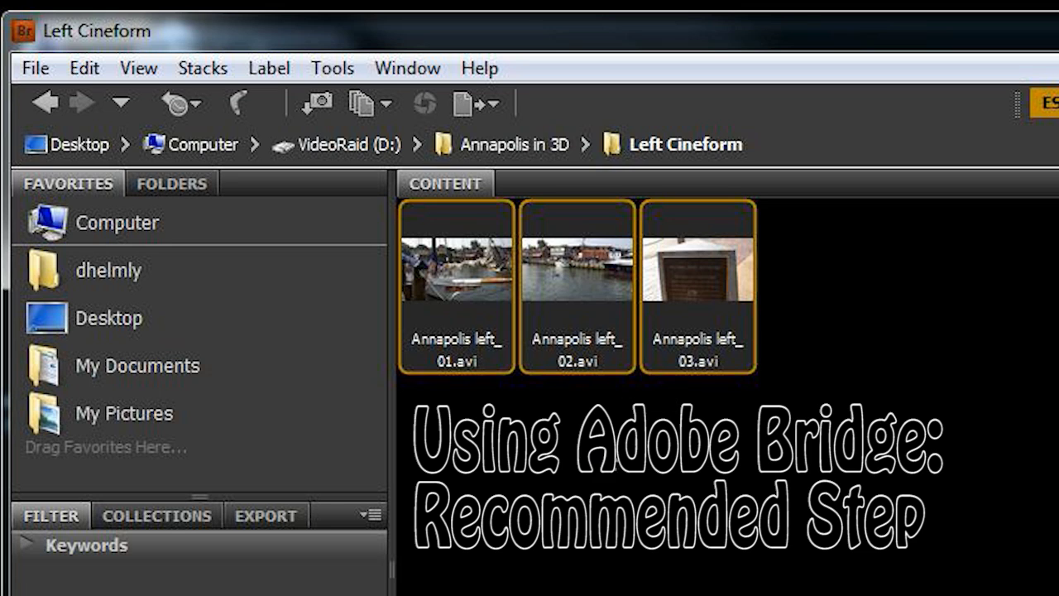
Open the Right Cineform folder in Annapolis in 3D and start a Batch Rename of its clips.
{"action": "left_click", "coordinate": [514, 140]}
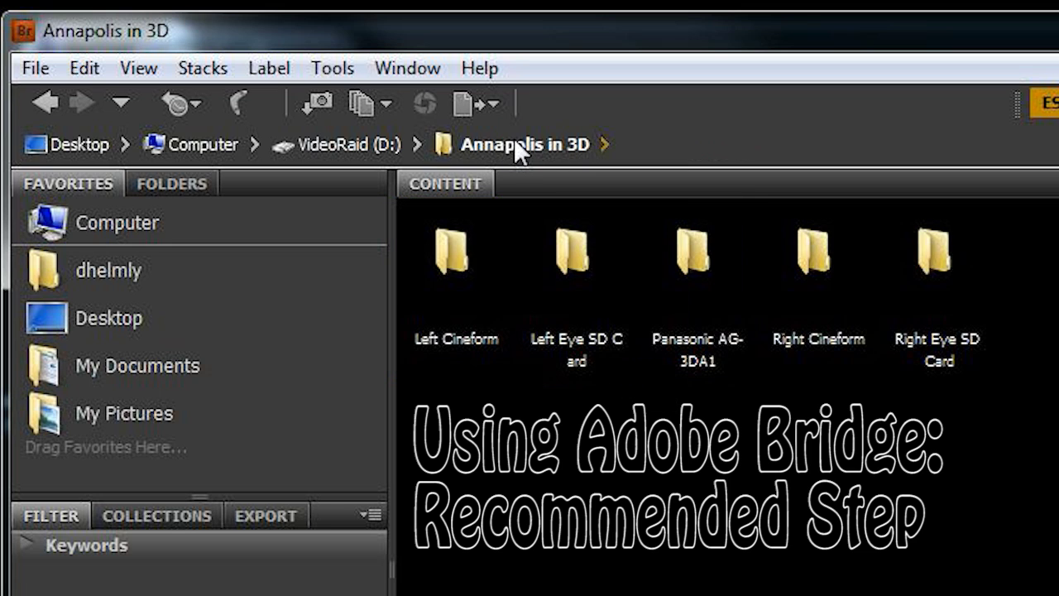
{"action": "double_click", "coordinate": [814, 250]}
{"action": "left_click", "coordinate": [332, 67]}
{"action": "left_click", "coordinate": [367, 111]}
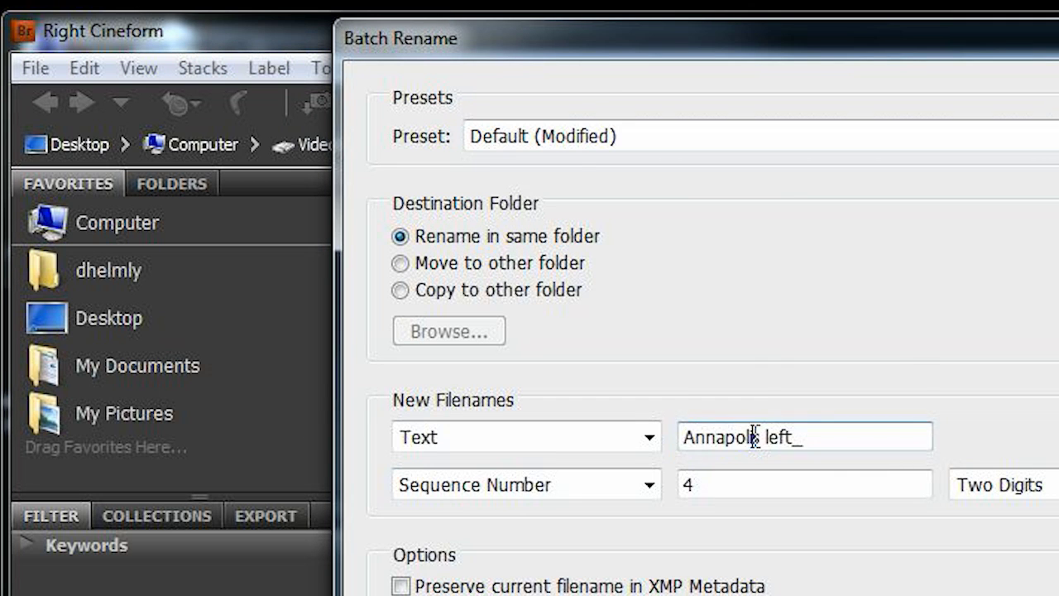
Batch rename the right-eye clips with the text "Annapolis Right_" and a two-digit sequence number starting at 1.
{"action": "double_click", "coordinate": [776, 436]}
{"action": "type", "text": "Right"}
{"action": "double_click", "coordinate": [784, 480]}
{"action": "type", "text": "1"}
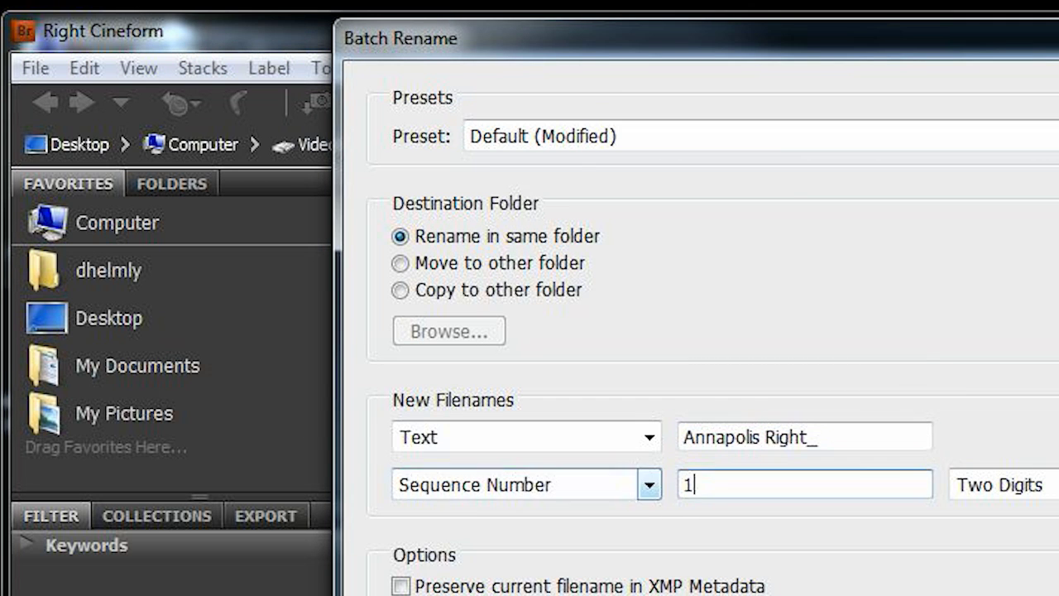
{"action": "key", "text": "Return"}
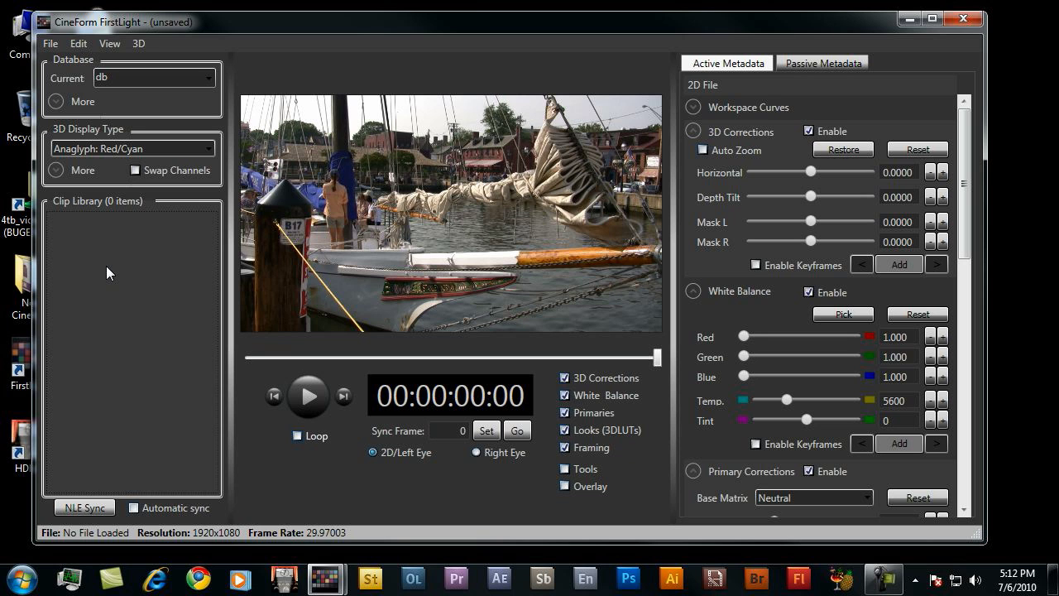
In CineForm FirstLight, import Annapolis Right_01.avi from the Right Cineform folder and Annapolis left_01.avi from the Left Cineform folder.
{"action": "double_click", "coordinate": [106, 265]}
{"action": "double_click", "coordinate": [435, 213]}
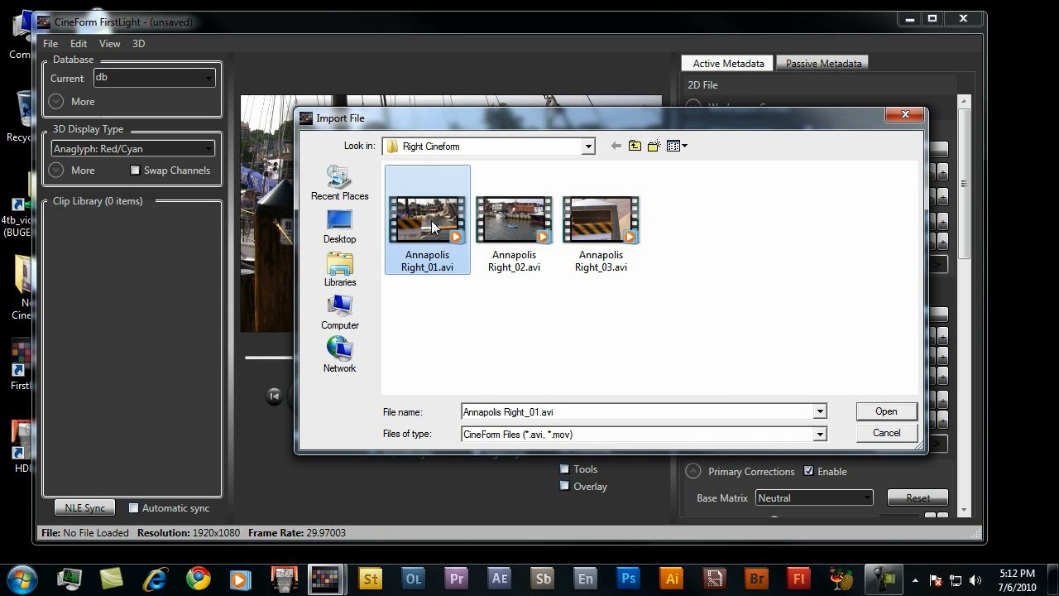
{"action": "double_click", "coordinate": [136, 313]}
{"action": "left_click", "coordinate": [635, 146]}
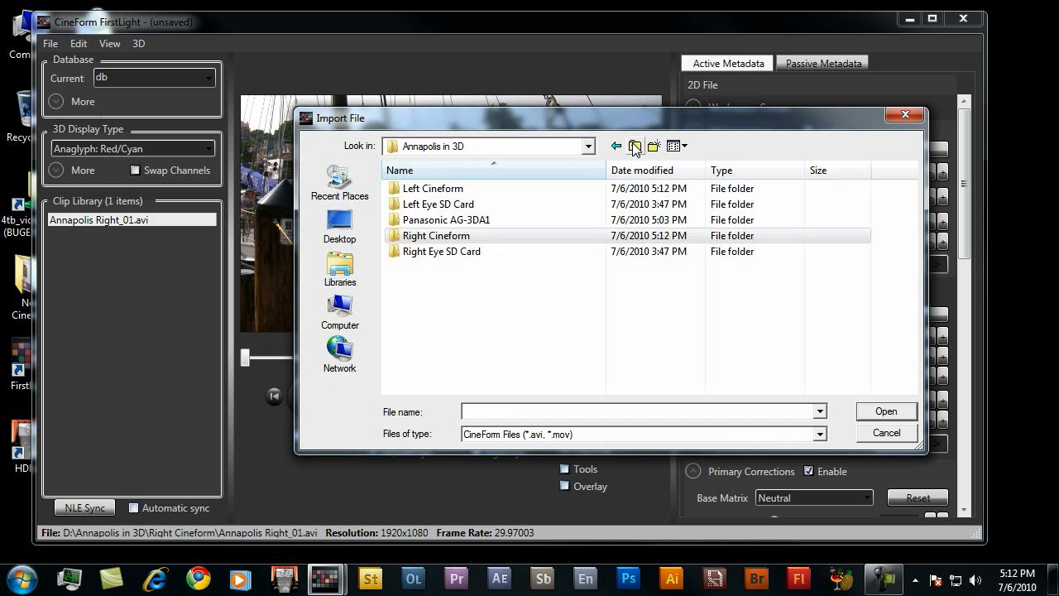
{"action": "double_click", "coordinate": [425, 189]}
{"action": "left_click", "coordinate": [424, 225]}
{"action": "double_click", "coordinate": [423, 225]}
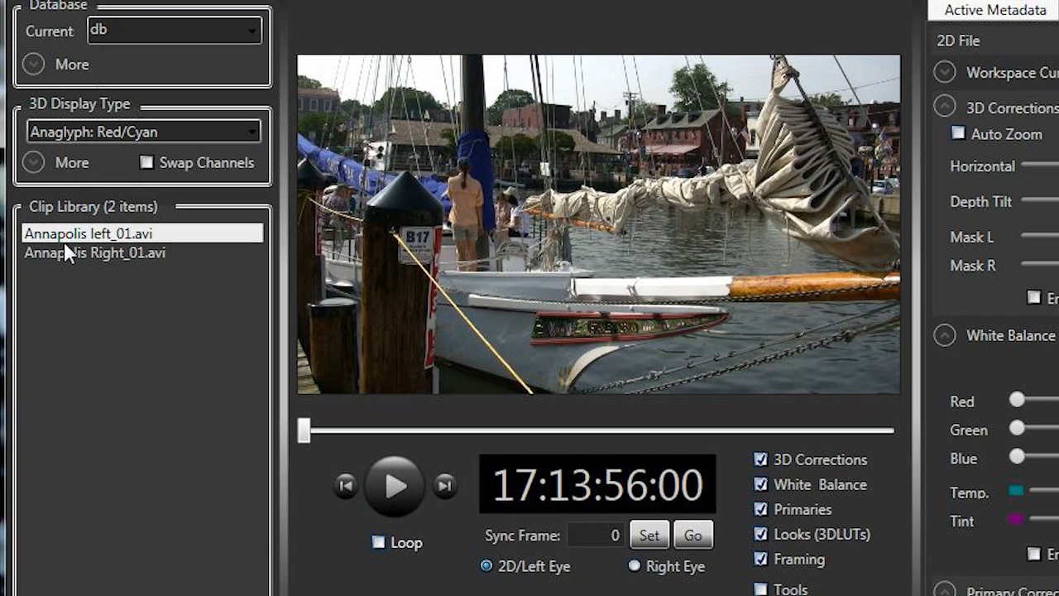
Move Annapolis left_01.avi to the frame where the slate closes and set it as the left-eye sync frame, 137.
{"action": "left_click", "coordinate": [59, 251]}
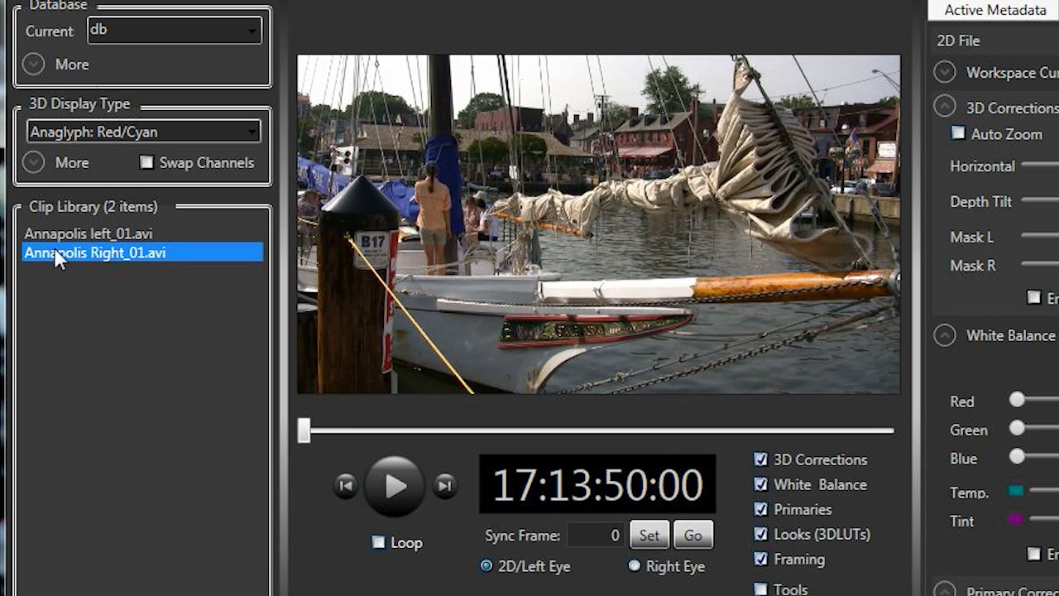
{"action": "left_click", "coordinate": [58, 234]}
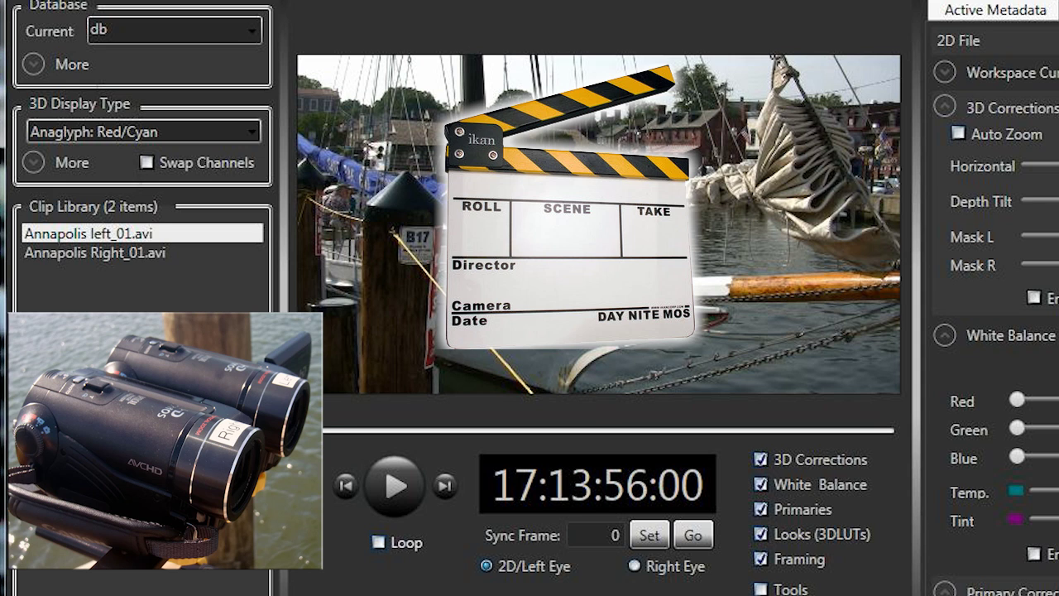
{"action": "mouse_move", "coordinate": [308, 432]}
{"action": "left_mouse_down"}
{"action": "mouse_move", "coordinate": [341, 437]}
{"action": "mouse_move", "coordinate": [324, 440]}
{"action": "left_mouse_up"}
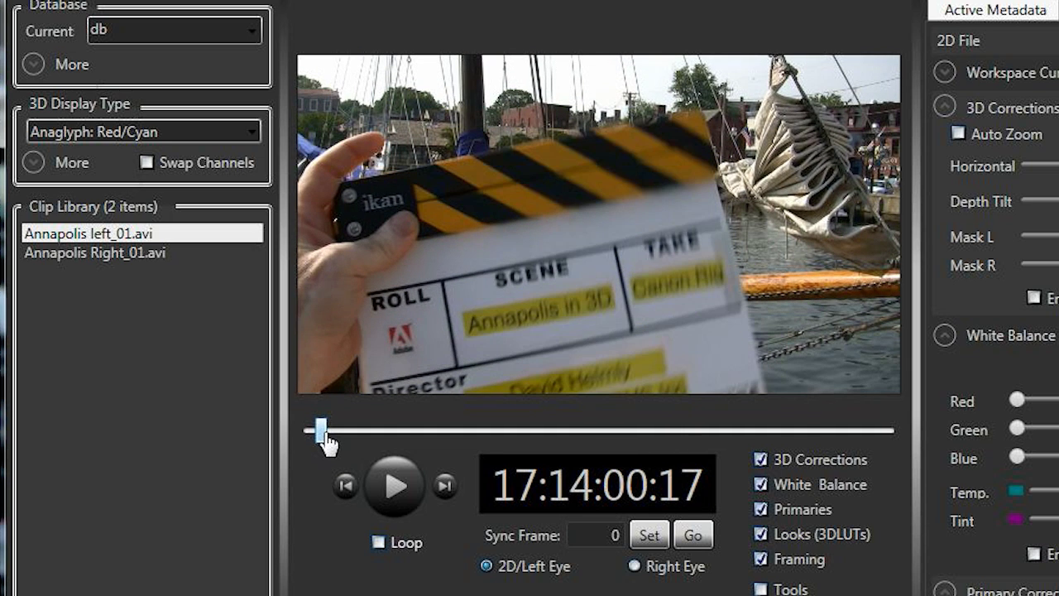
{"action": "left_click", "coordinate": [652, 536]}
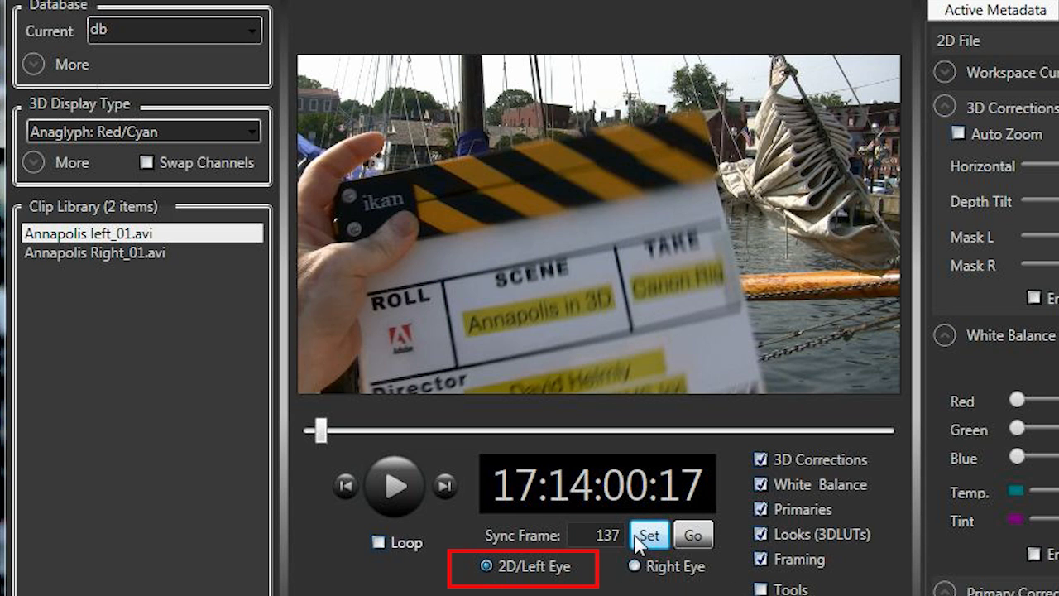
Mark Annapolis Right_01.avi as Right Eye and set its sync frame to 138, where the slate closes.
{"action": "left_click", "coordinate": [117, 252]}
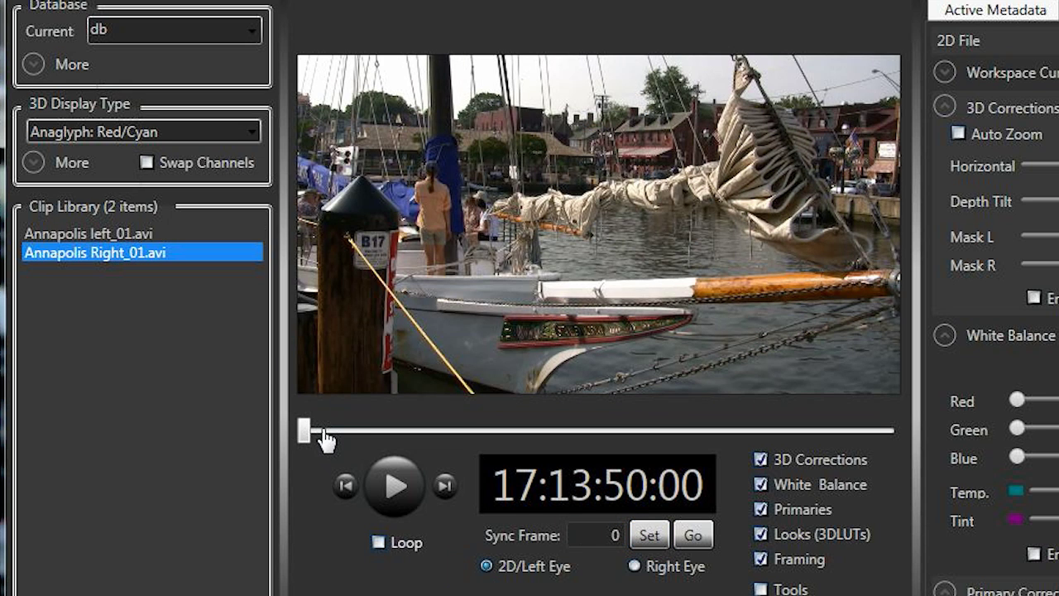
{"action": "left_click_drag", "start_coordinate": [321, 432], "coordinate": [322, 433]}
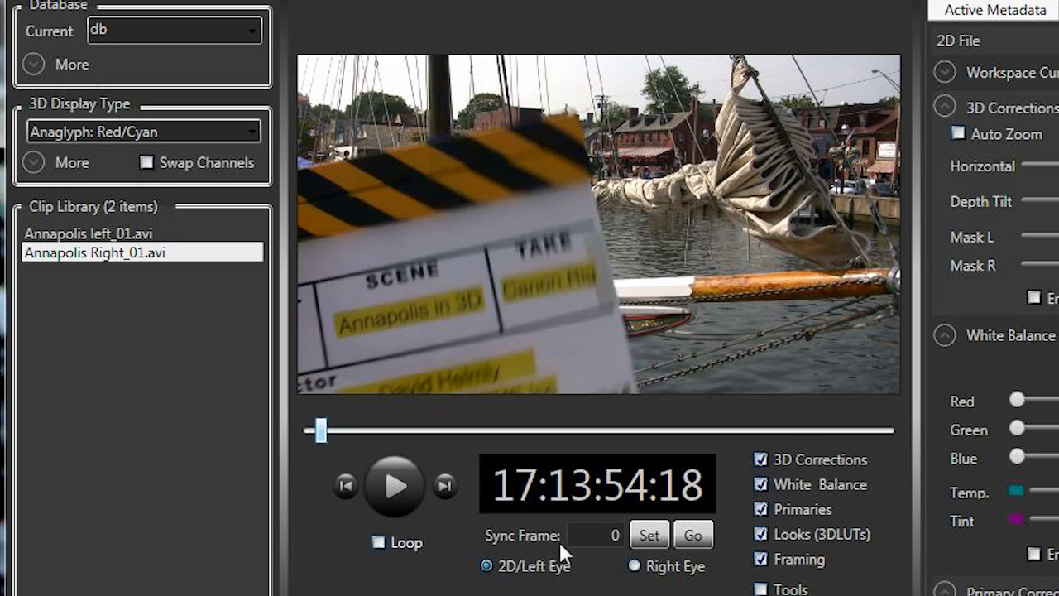
{"action": "left_click", "coordinate": [636, 569]}
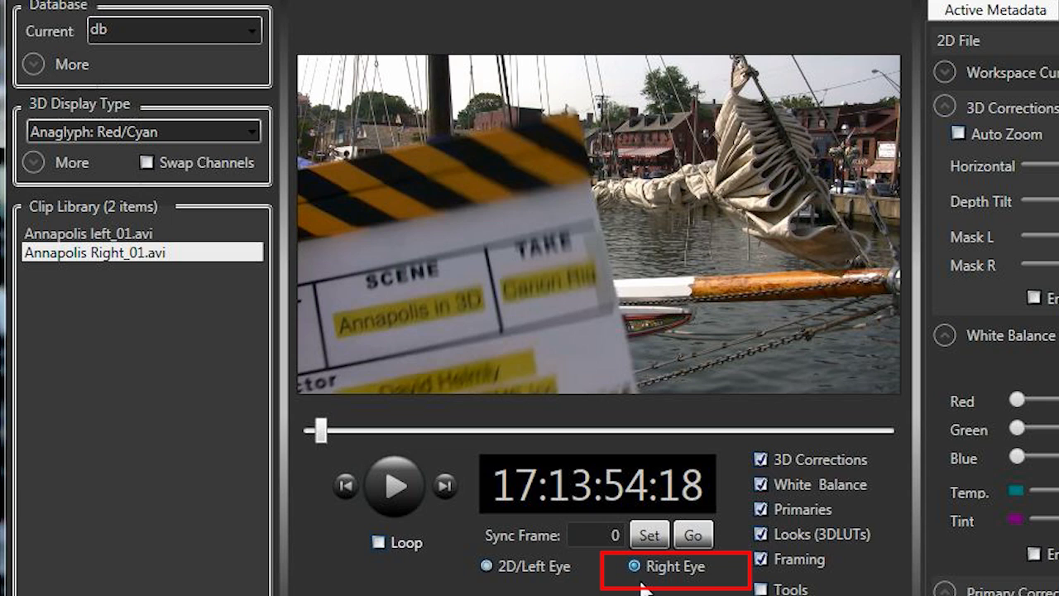
{"action": "left_click", "coordinate": [649, 535]}
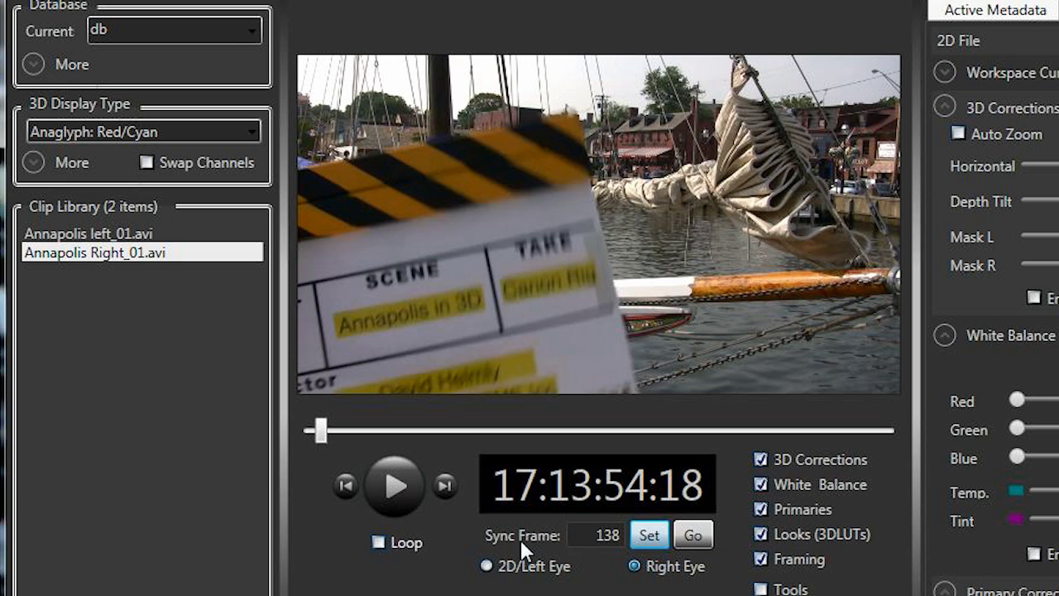
Select both Annapolis clips in the Clip Library and open them in the 3D Muxer.
{"action": "left_click", "coordinate": [74, 236]}
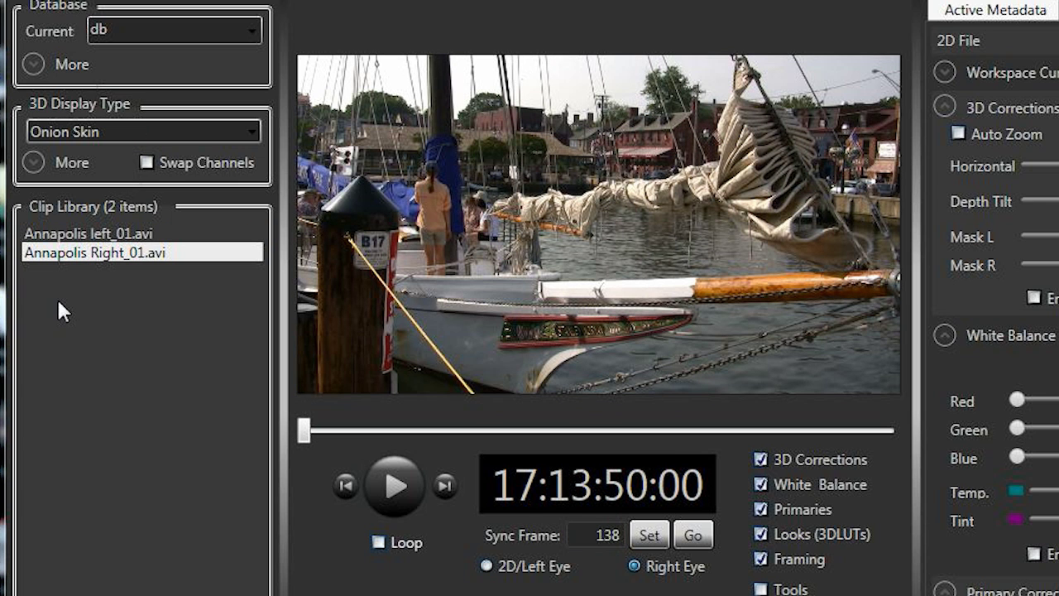
{"action": "left_click", "coordinate": [55, 236], "text": "shift"}
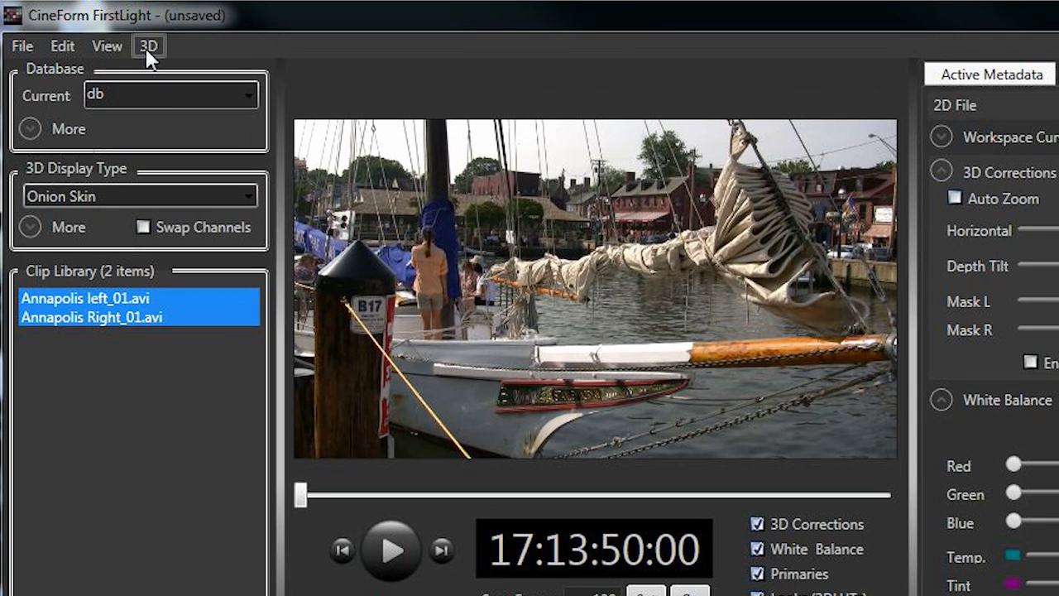
{"action": "left_click", "coordinate": [150, 0]}
{"action": "left_click", "coordinate": [199, 81]}
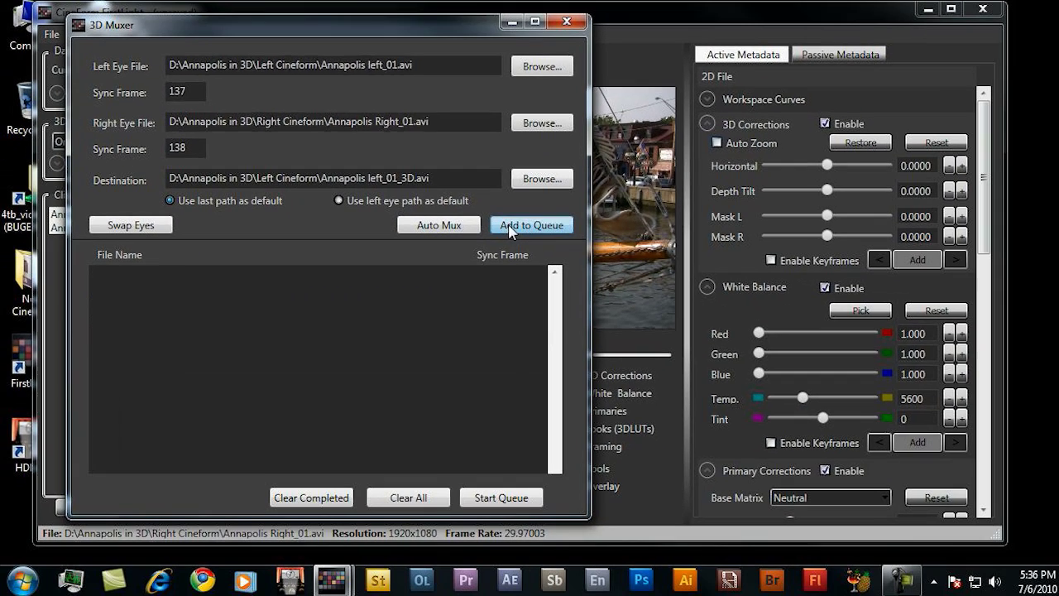
Queue the clip pair for muxing to Annapolis left_01_3D.avi, run the queue and close the 3D Muxer.
{"action": "left_click", "coordinate": [510, 230]}
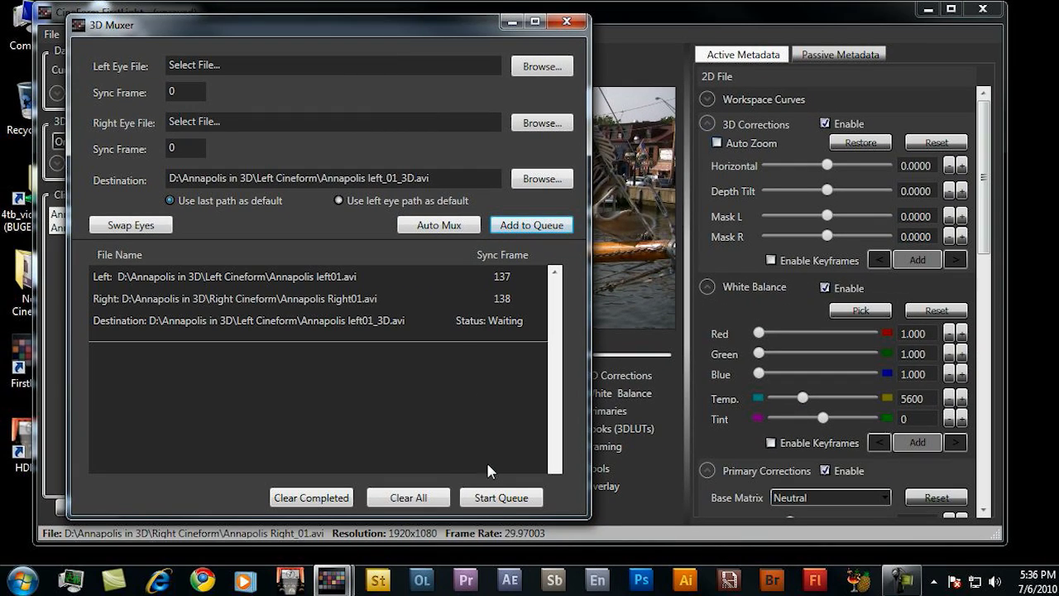
{"action": "left_click", "coordinate": [489, 500]}
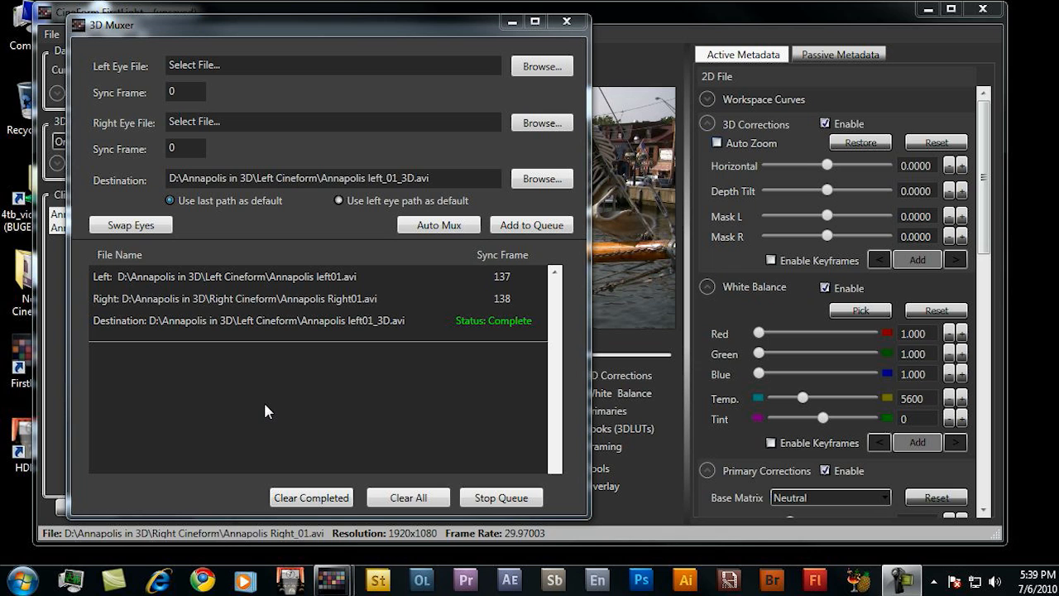
{"action": "left_click", "coordinate": [567, 21]}
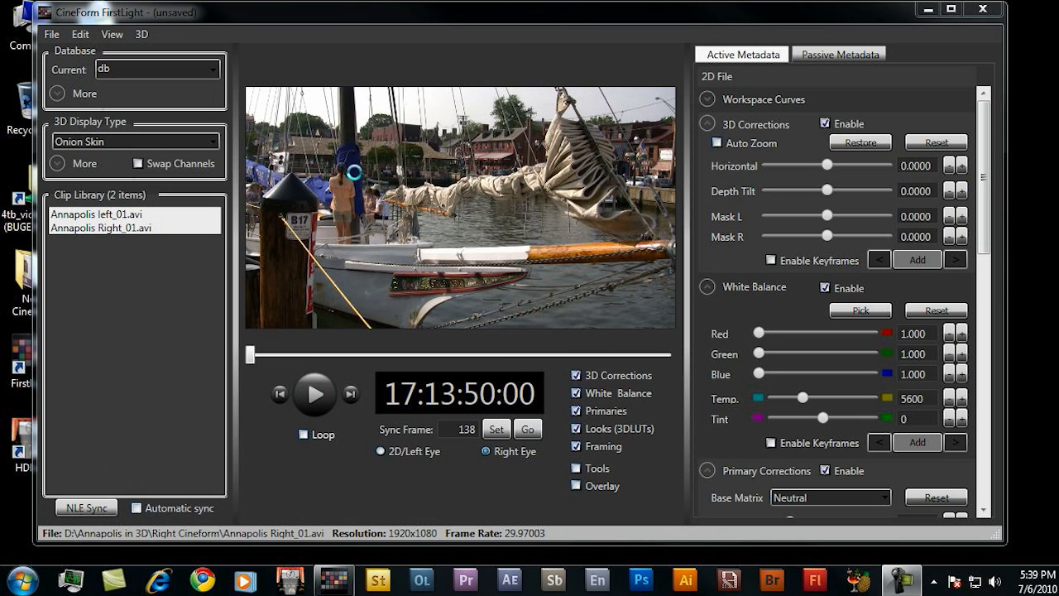
Start a clip import into the Clip Library and open the Left Cineform folder.
{"action": "double_click", "coordinate": [150, 283]}
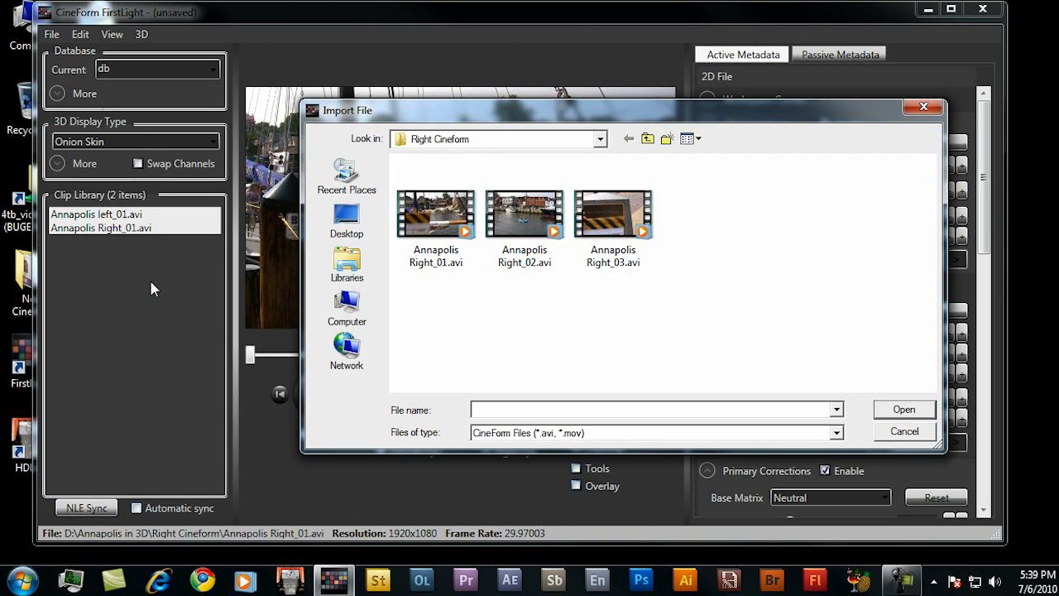
{"action": "left_click", "coordinate": [648, 138]}
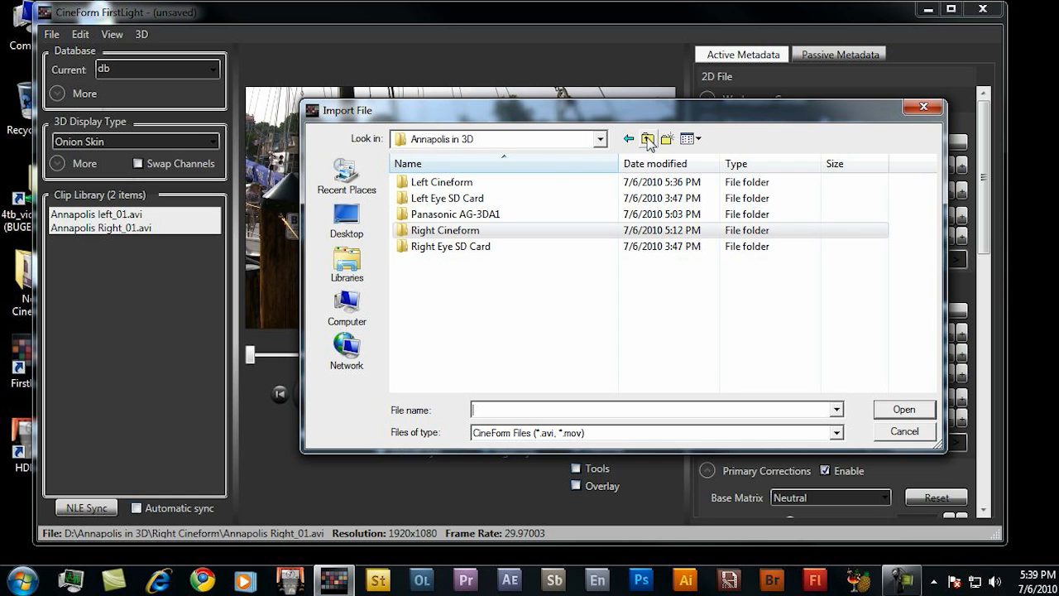
{"action": "double_click", "coordinate": [447, 182]}
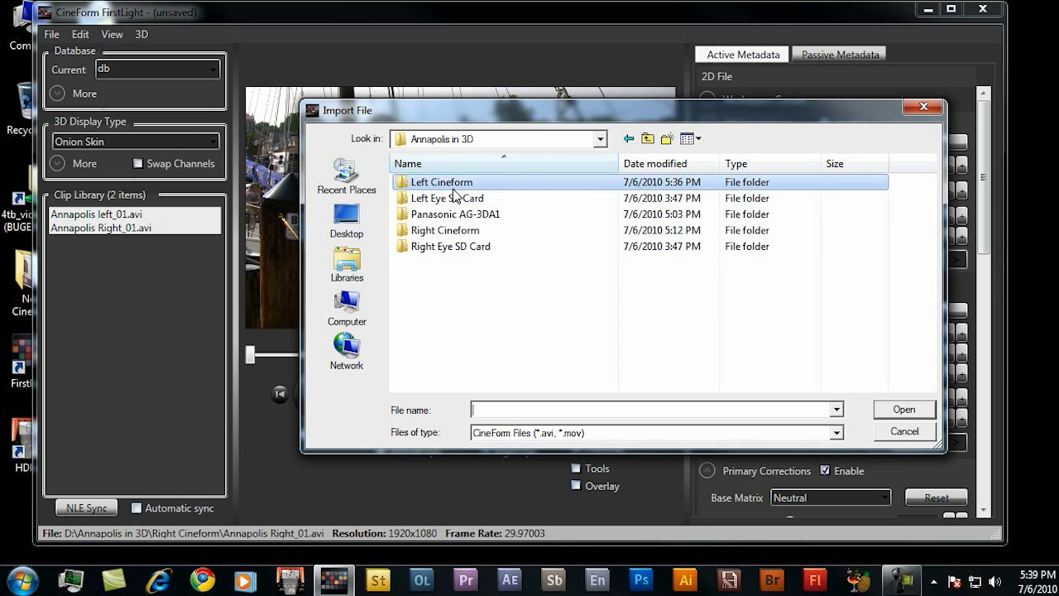